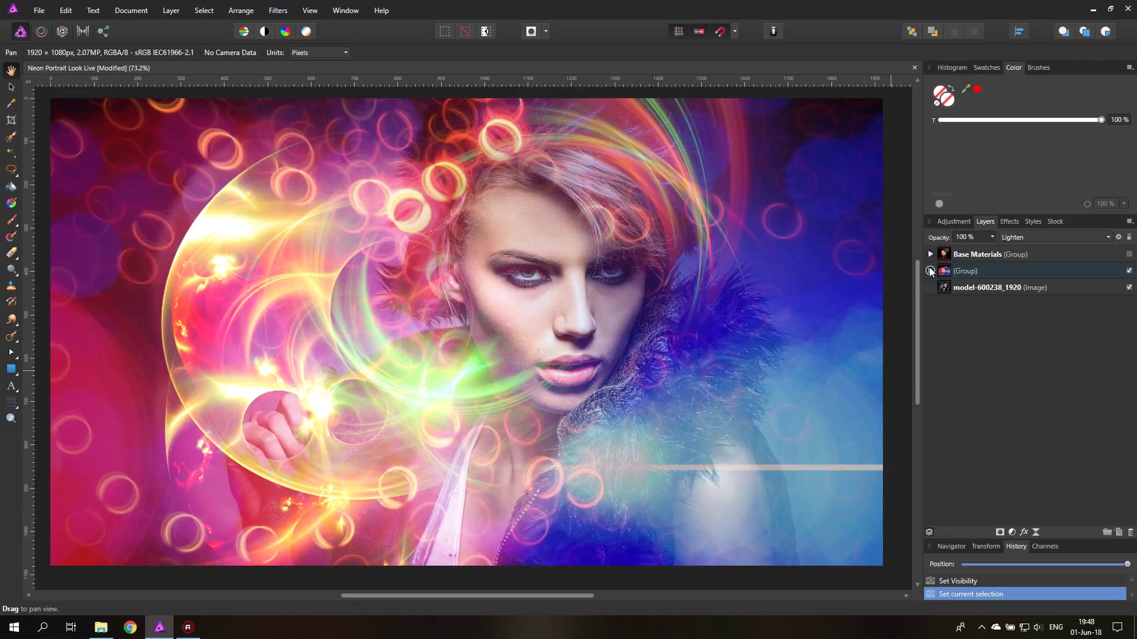
Step: Hide the neon effects (Group) layer so only the original portrait shows
{"action": "left_click", "coordinate": [1128, 271]}
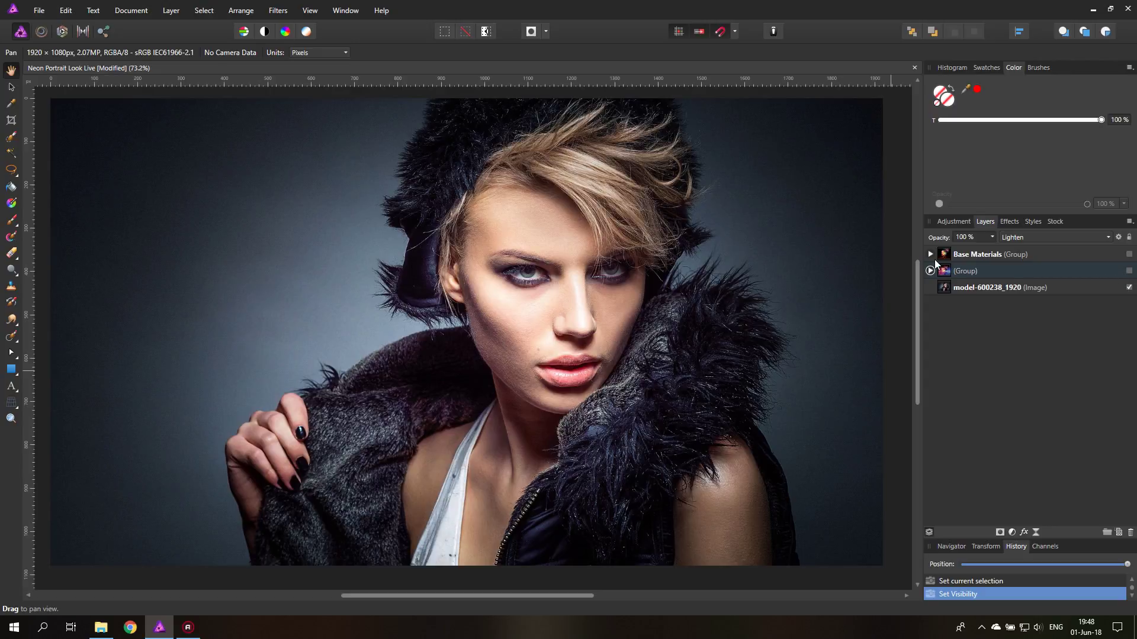
Step: Show and expand Base Materials, then drag both fractal images to the right
{"action": "left_click", "coordinate": [1129, 254]}
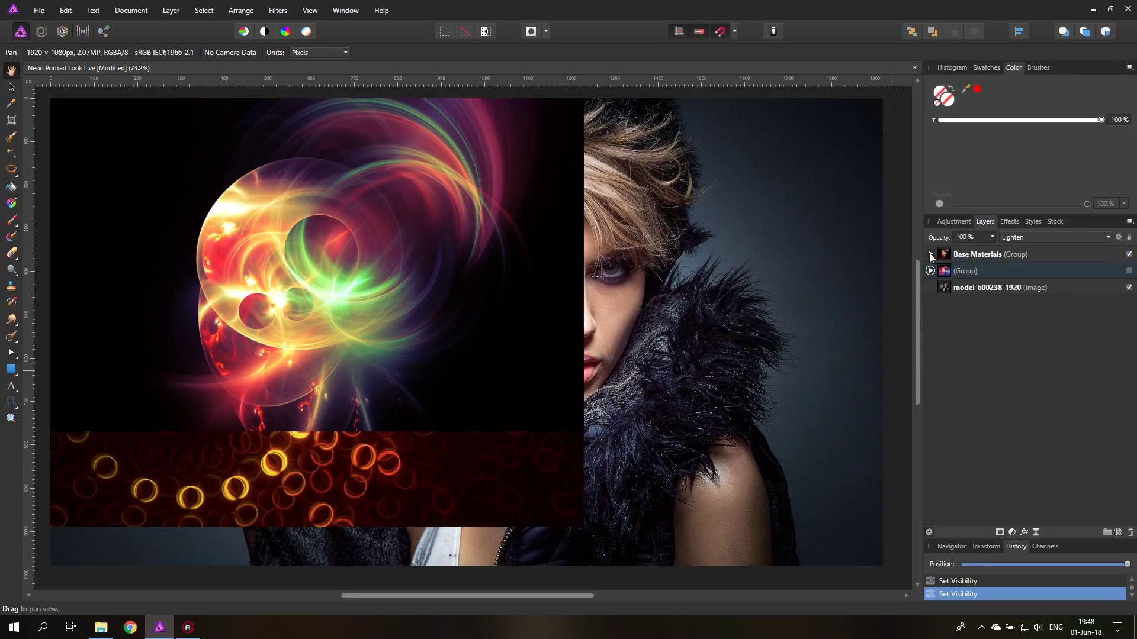
{"action": "left_click", "coordinate": [930, 254]}
{"action": "left_click", "coordinate": [974, 271]}
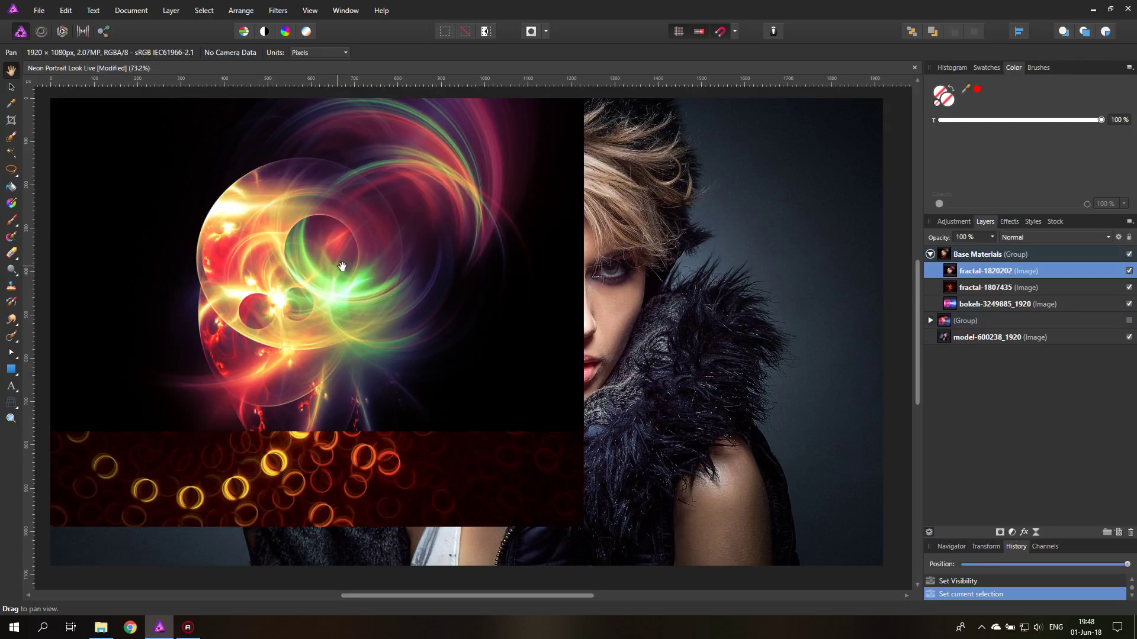
{"action": "left_click", "coordinate": [10, 87]}
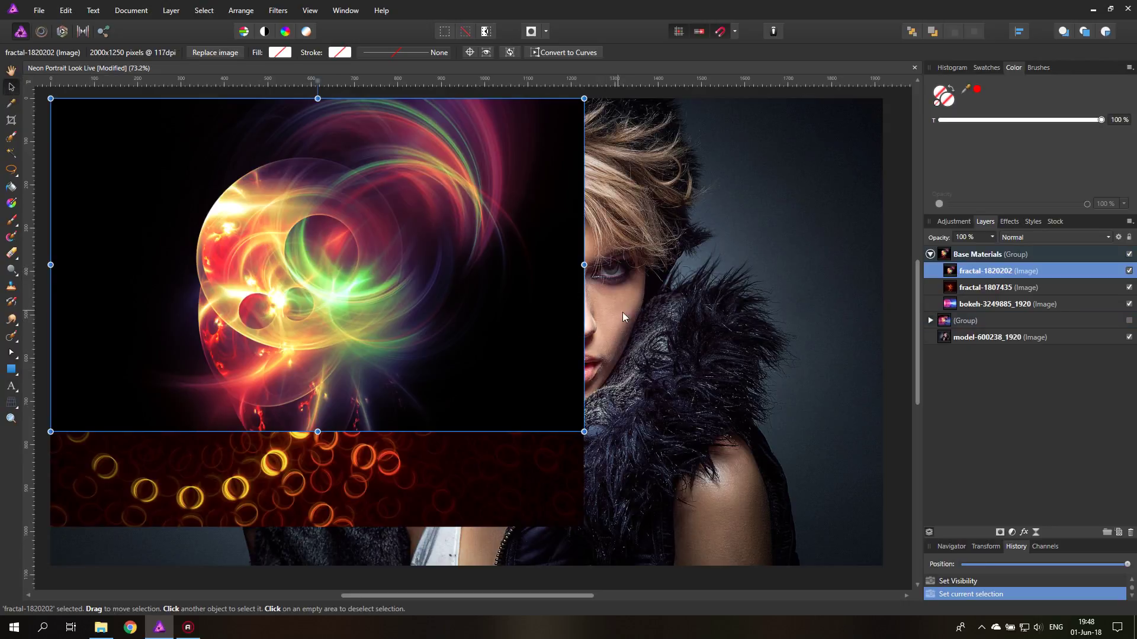
{"action": "left_click_drag", "start_coordinate": [402, 260], "coordinate": [623, 332]}
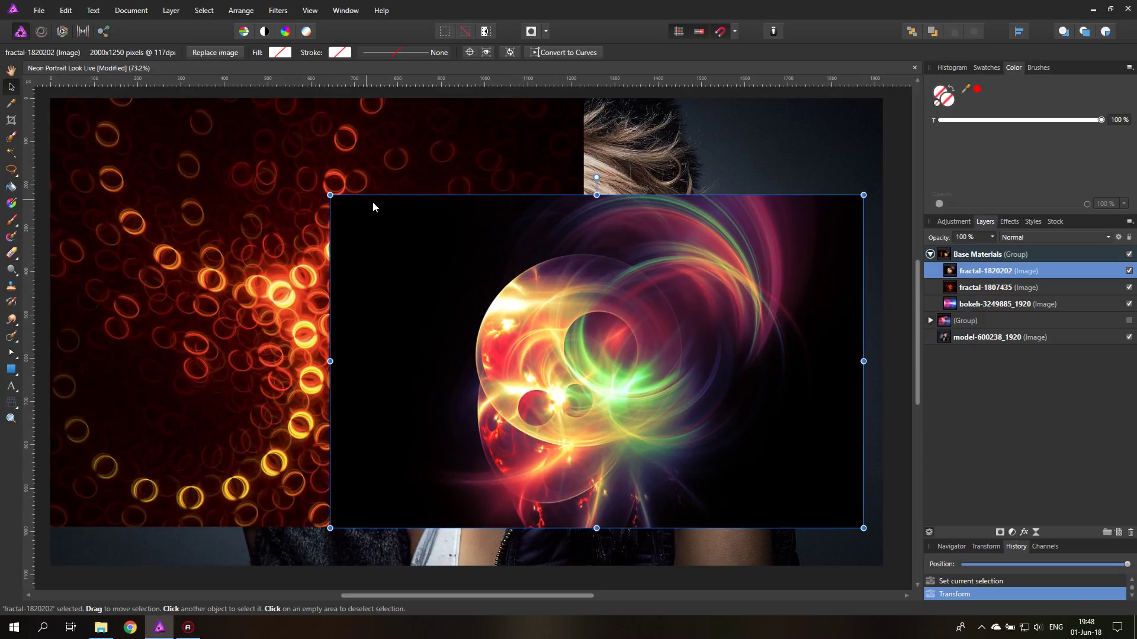
{"action": "left_click", "coordinate": [323, 231]}
{"action": "left_click_drag", "start_coordinate": [264, 219], "coordinate": [503, 214]}
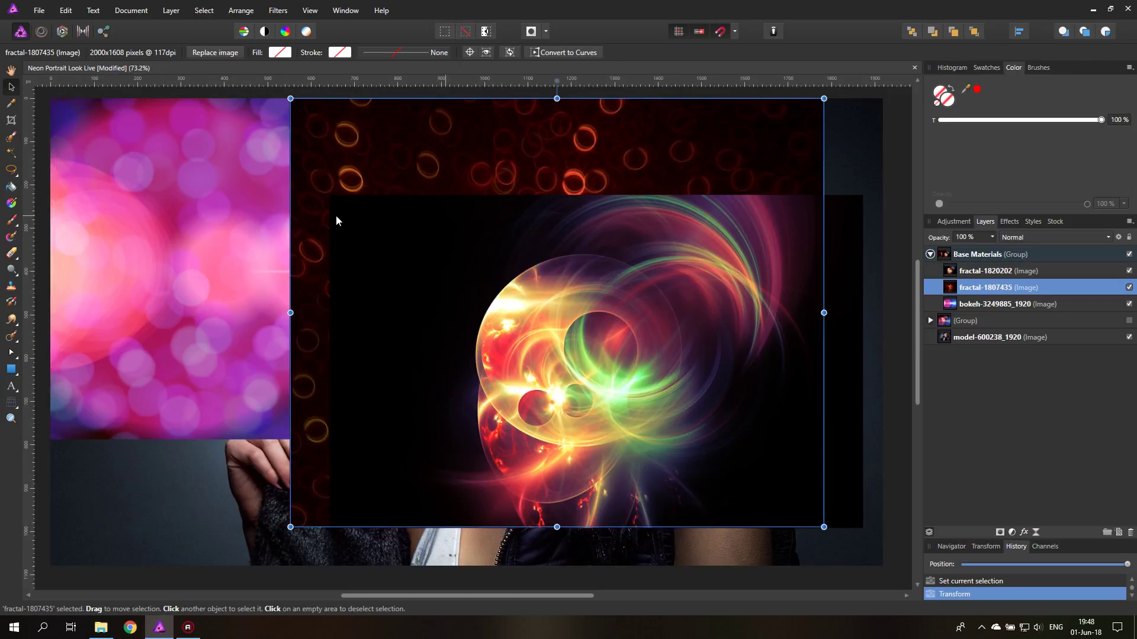
Step: Hide fractal-1820202 and fractal-1807435, leaving the bokeh image over the portrait
{"action": "left_click", "coordinate": [245, 217]}
{"action": "left_click", "coordinate": [1129, 270]}
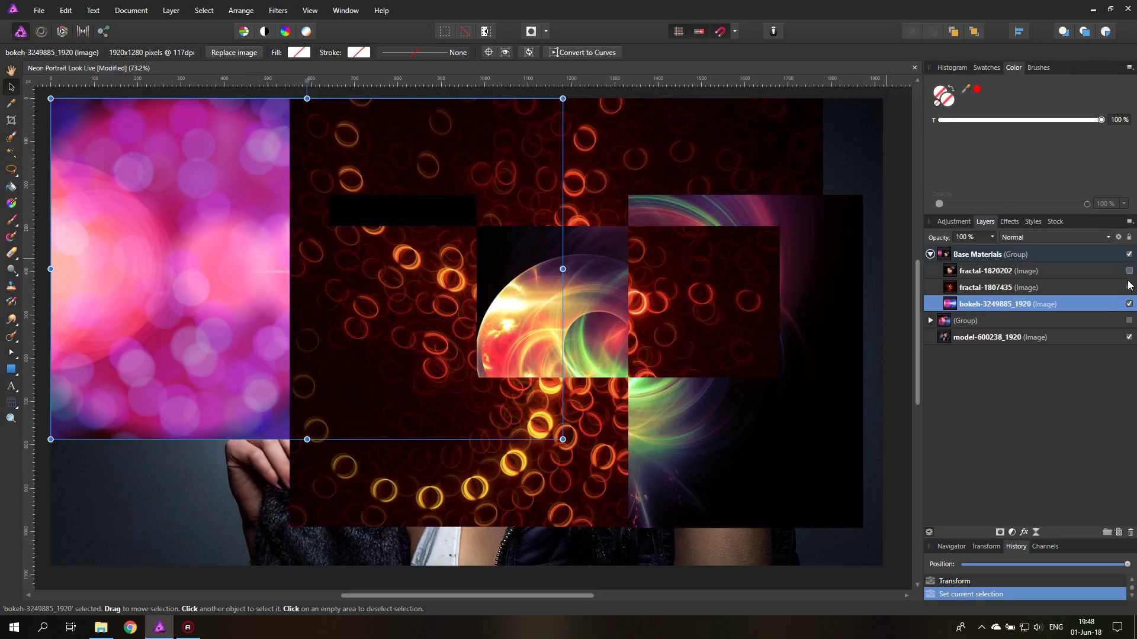
{"action": "left_click", "coordinate": [1129, 288]}
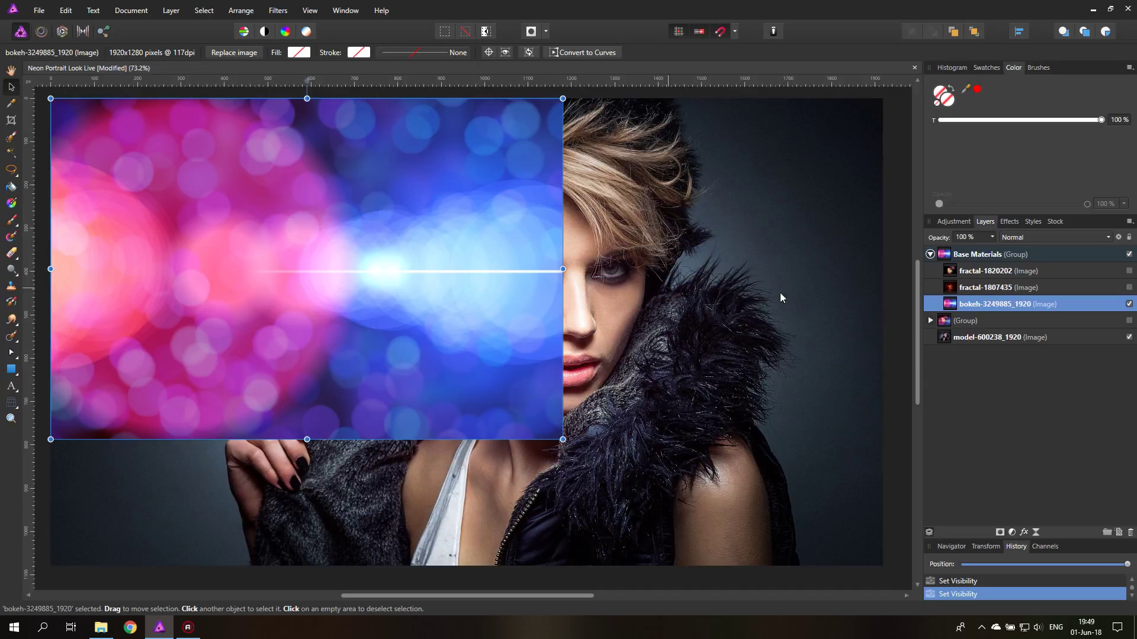
Step: Hide the bokeh, show fractal-1820202, and move it up-left while scaling it larger
{"action": "left_click", "coordinate": [1129, 304]}
{"action": "left_click", "coordinate": [1129, 272]}
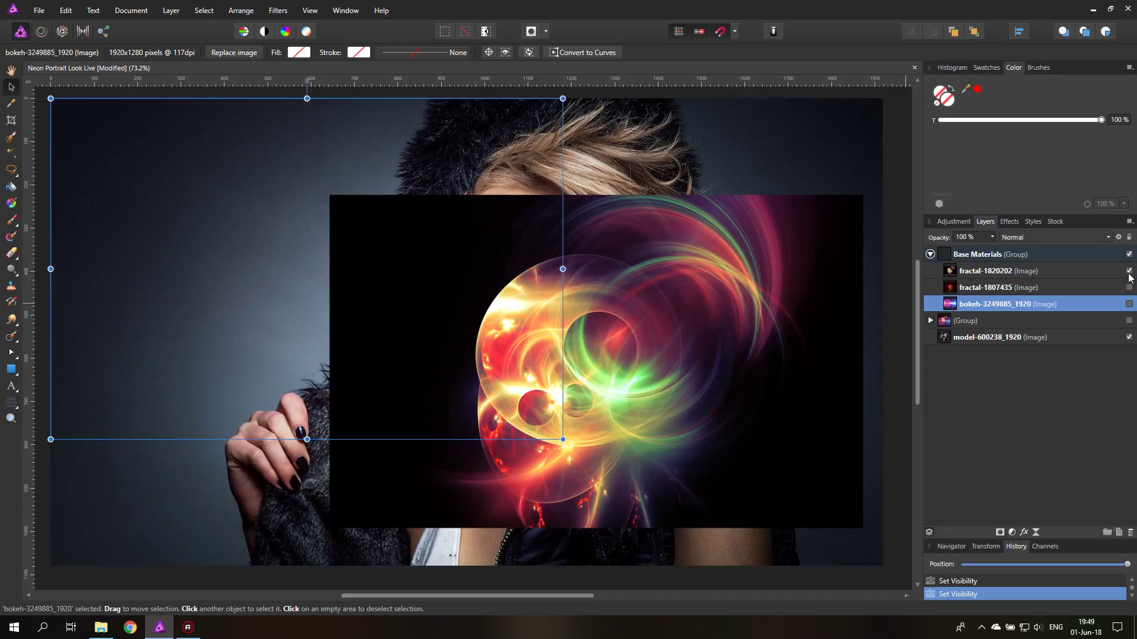
{"action": "left_click", "coordinate": [696, 314]}
{"action": "left_click_drag", "start_coordinate": [664, 315], "coordinate": [446, 220]}
{"action": "left_click_drag", "start_coordinate": [614, 425], "coordinate": [872, 577]}
Step: Set fractal-1820202's blend mode to Lighten
{"action": "scroll", "coordinate": [613, 373], "scroll_direction": "up", "scroll_amount": 3}
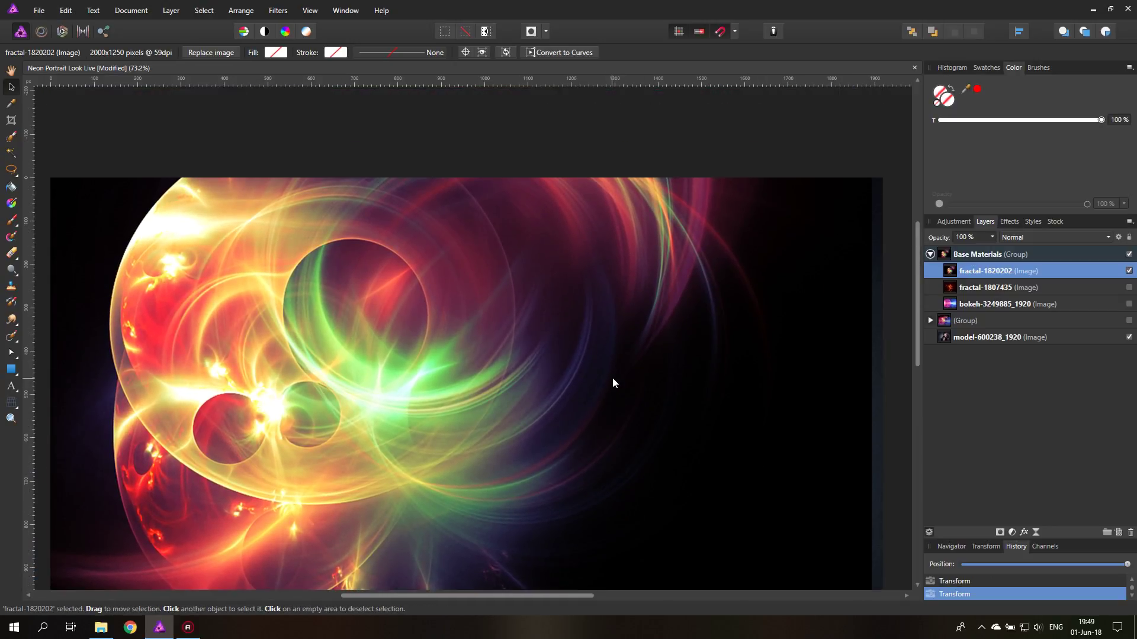
{"action": "left_click", "coordinate": [1019, 237]}
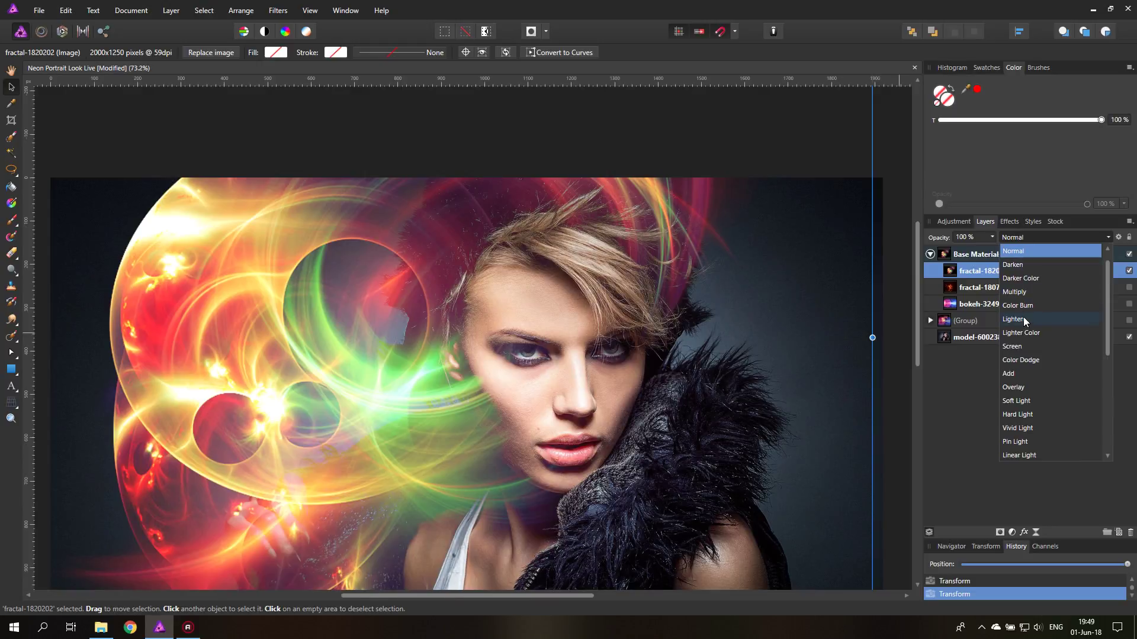
{"action": "left_click", "coordinate": [1021, 318]}
{"action": "left_click", "coordinate": [1017, 236]}
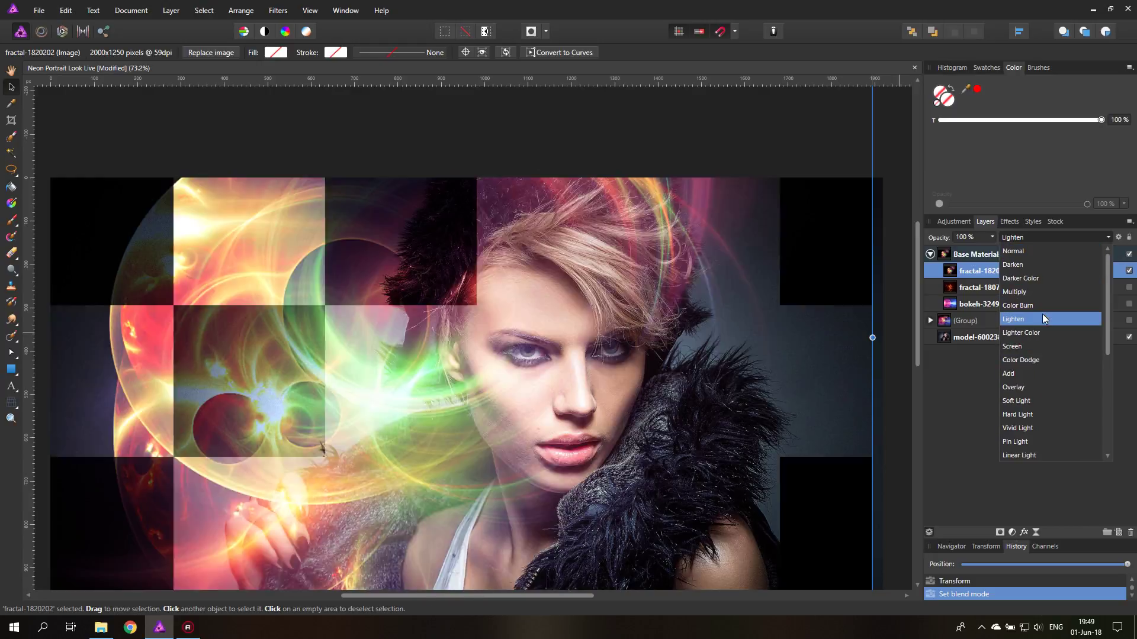
{"action": "scroll", "coordinate": [1033, 302], "scroll_direction": "up", "scroll_amount": 2}
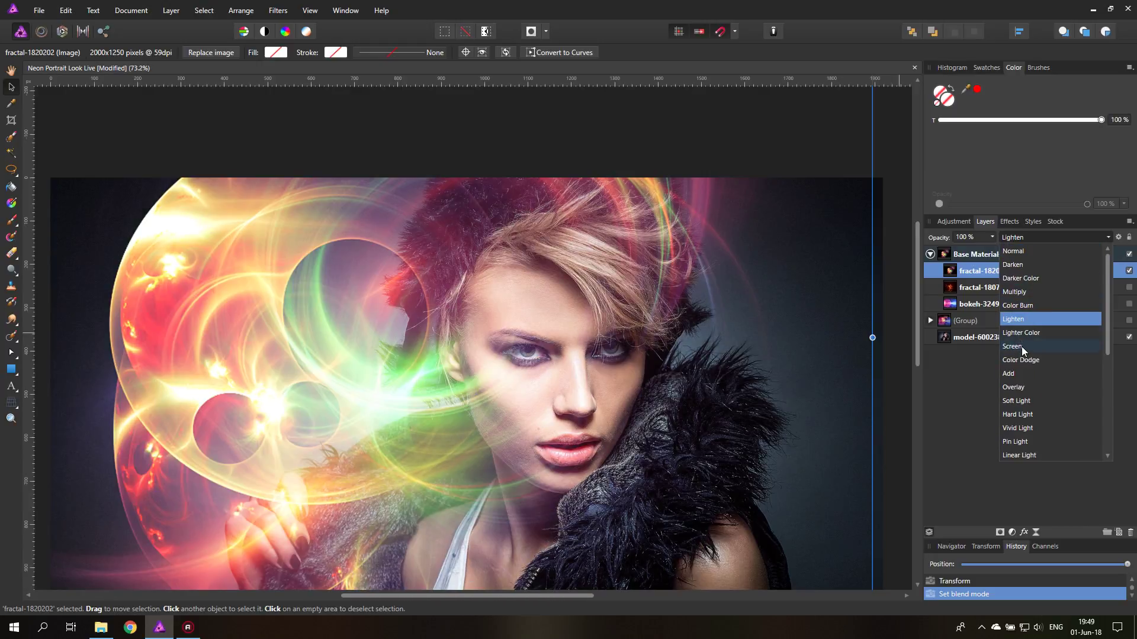
{"action": "left_click", "coordinate": [1021, 322]}
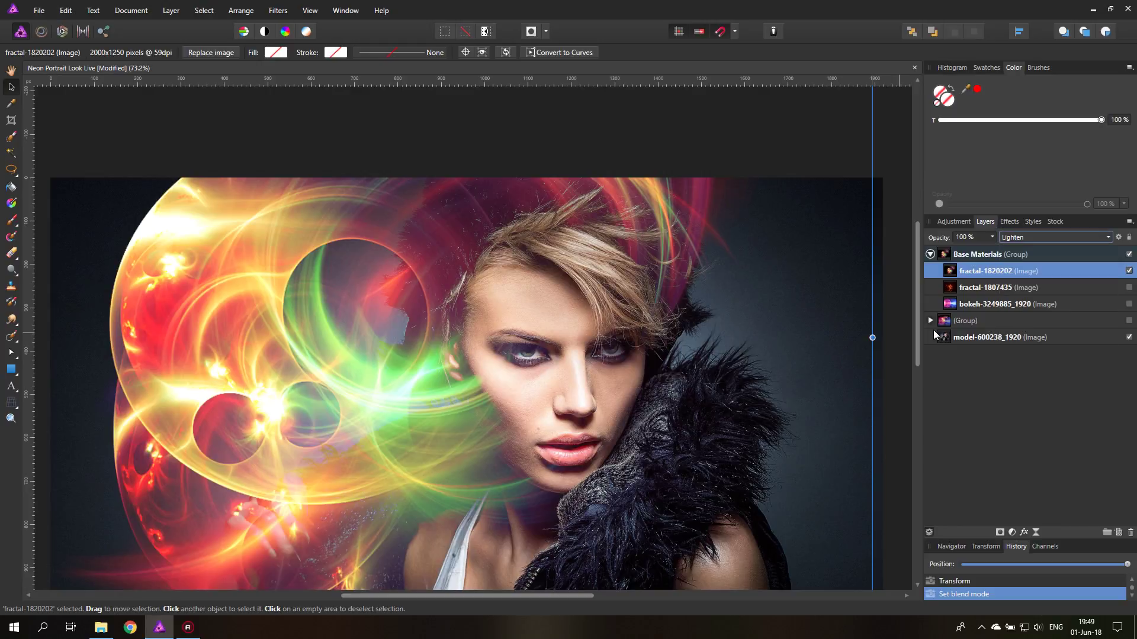
Step: Drag the fractal-1820202 swirl down and right so its rings surround the face
{"action": "left_click", "coordinate": [12, 419]}
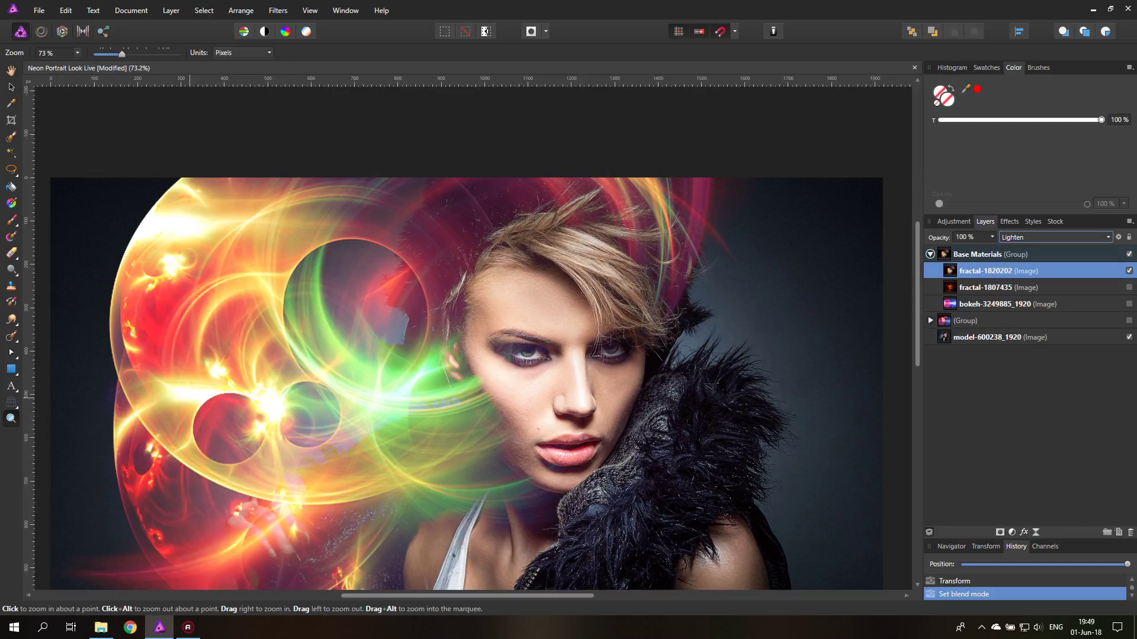
{"action": "left_click", "coordinate": [196, 385], "text": "alt"}
{"action": "left_click", "coordinate": [197, 385], "text": "alt"}
{"action": "left_click", "coordinate": [11, 88]}
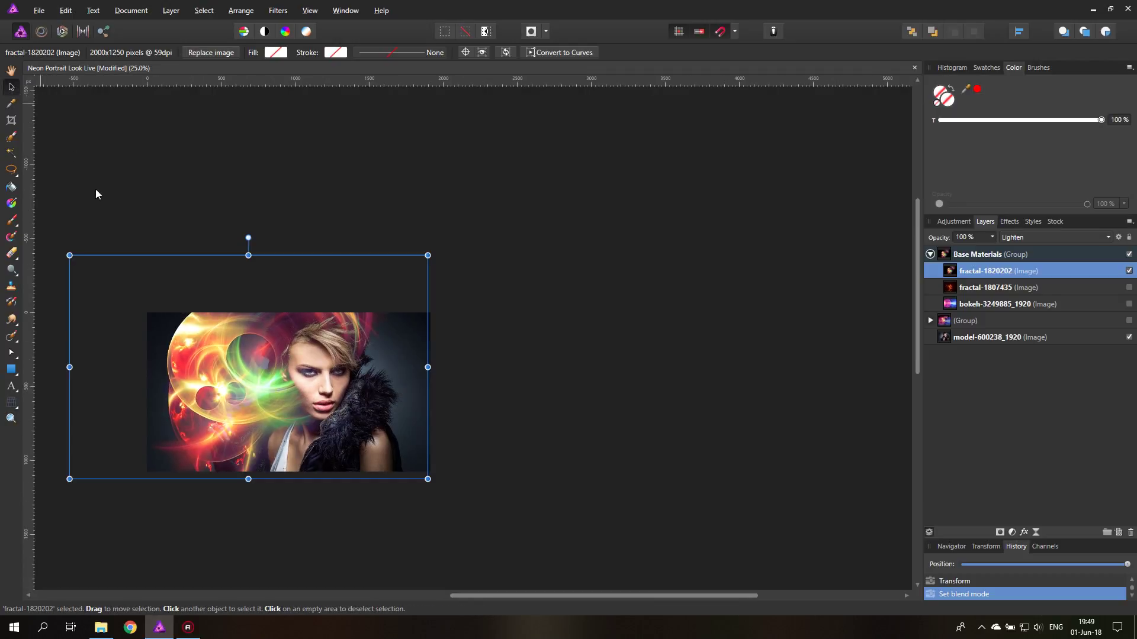
{"action": "left_click_drag", "start_coordinate": [214, 368], "coordinate": [234, 399]}
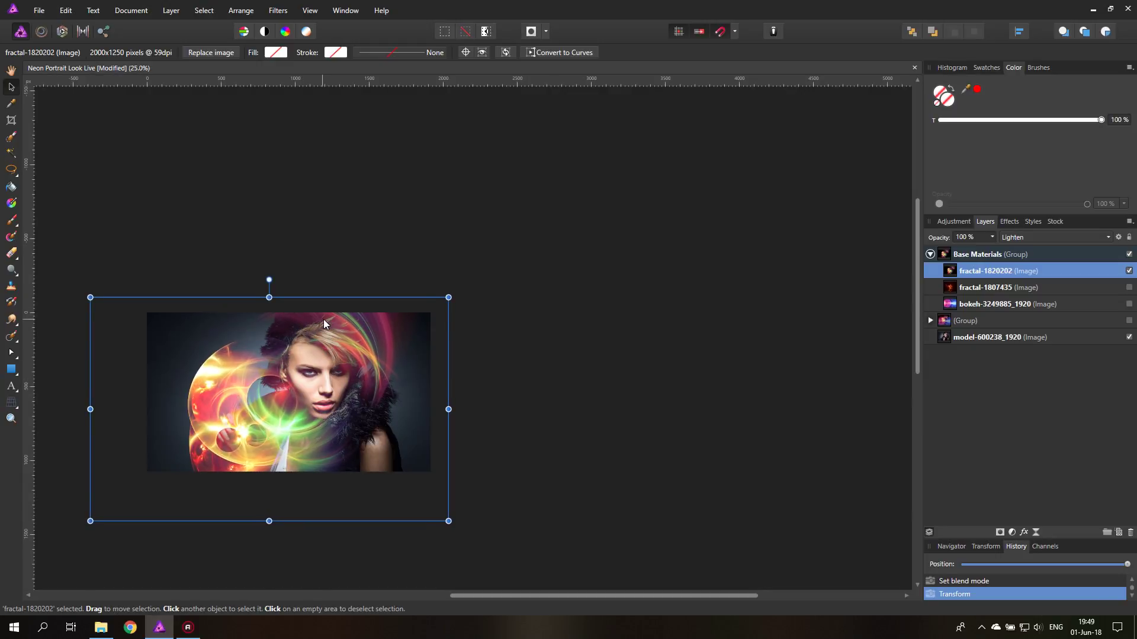
{"action": "key", "text": "ctrl+0"}
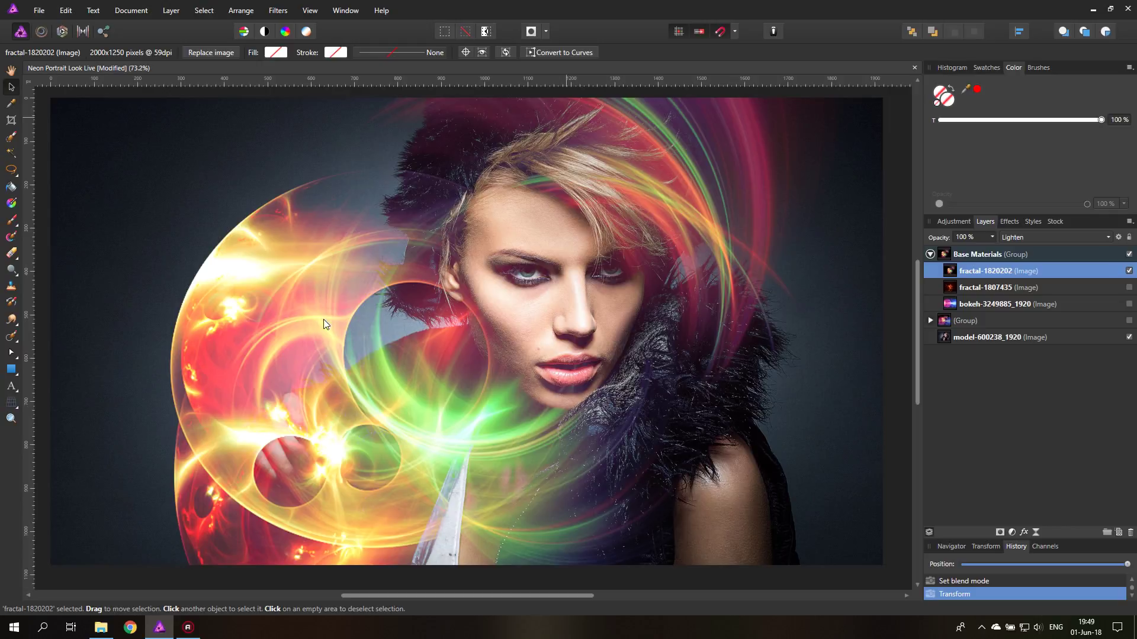
Step: Duplicate fractal-1820202 and give the copy a 2.6 px Gaussian Blur
{"action": "right_click", "coordinate": [947, 273]}
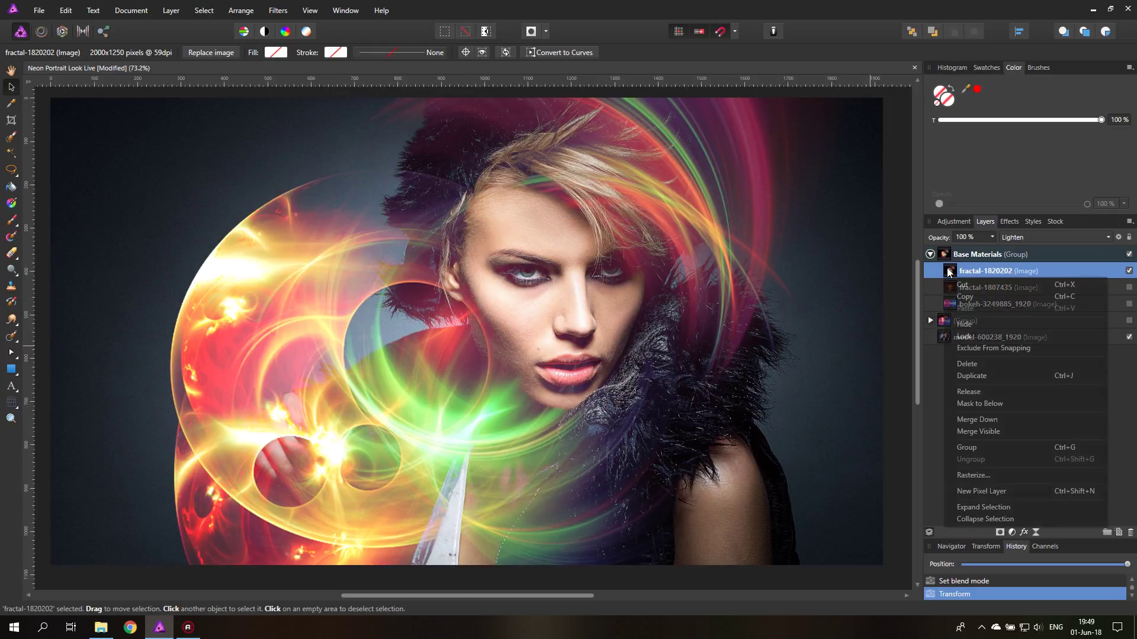
{"action": "left_click", "coordinate": [971, 376]}
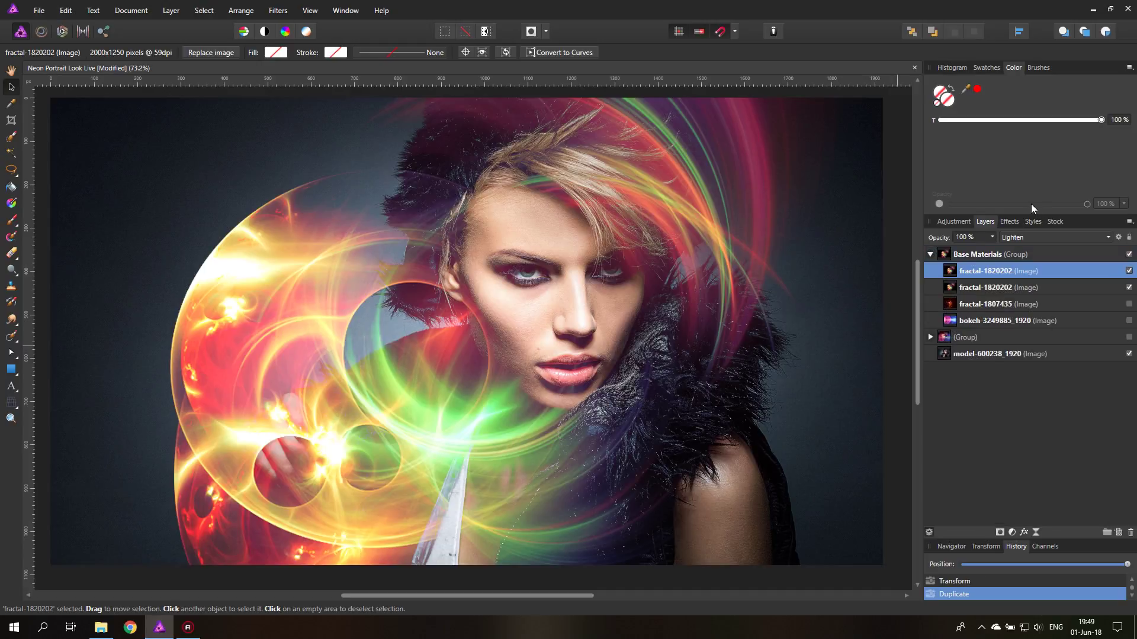
{"action": "left_click", "coordinate": [1010, 223]}
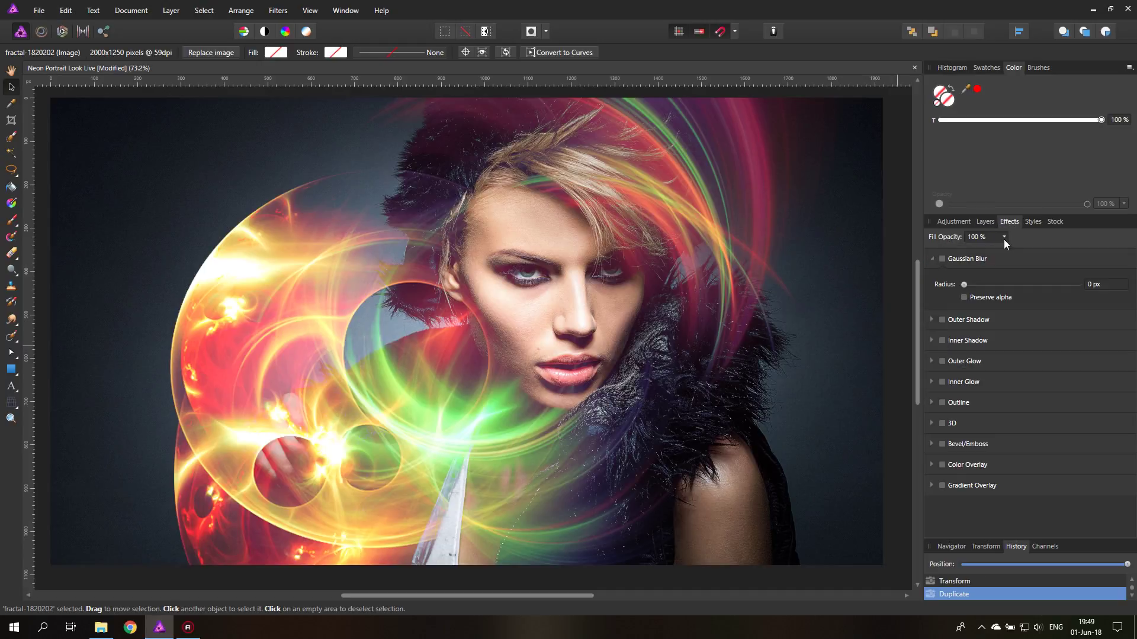
{"action": "left_click", "coordinate": [942, 259]}
{"action": "left_click_drag", "start_coordinate": [968, 285], "coordinate": [993, 289]}
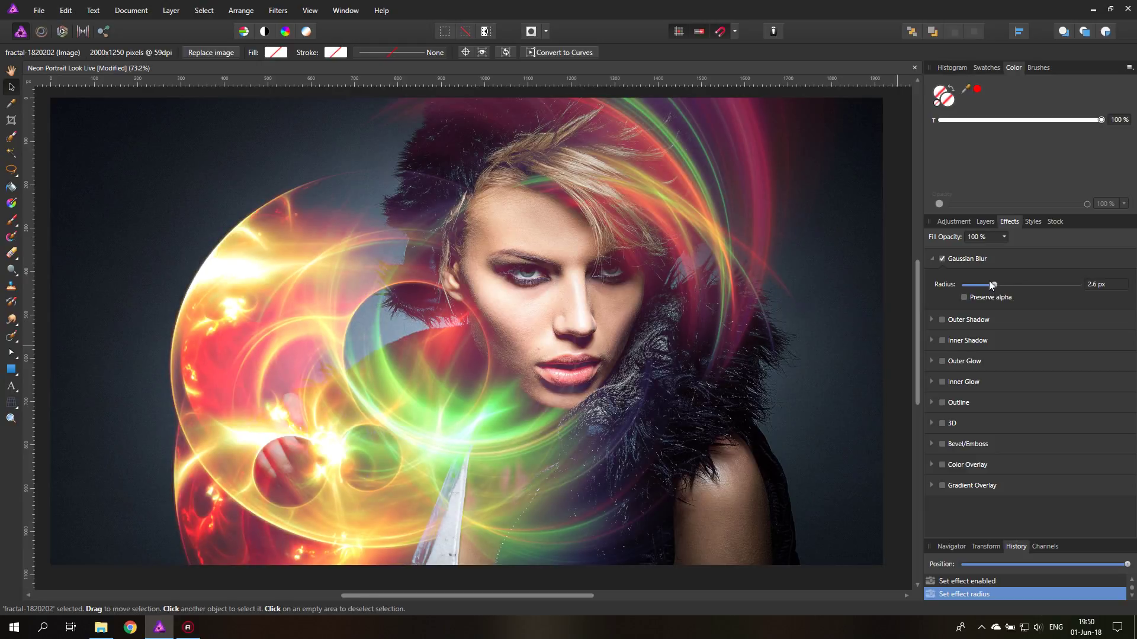
Step: Switch the blurred fractal copy to Screen blend mode
{"action": "left_click", "coordinate": [985, 222]}
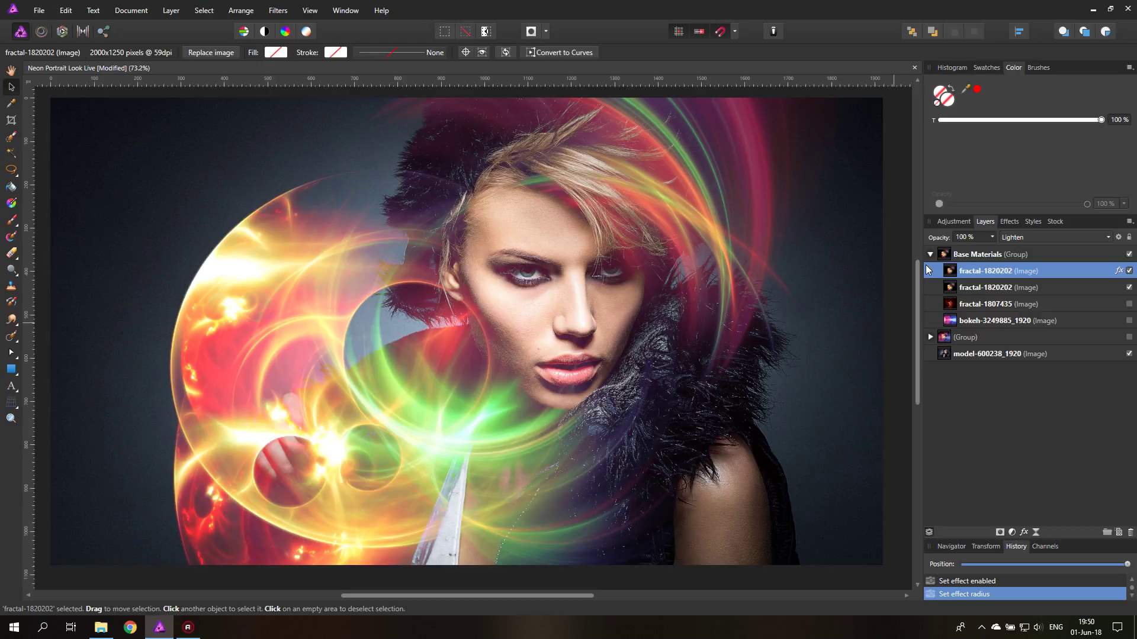
{"action": "left_click", "coordinate": [1017, 238]}
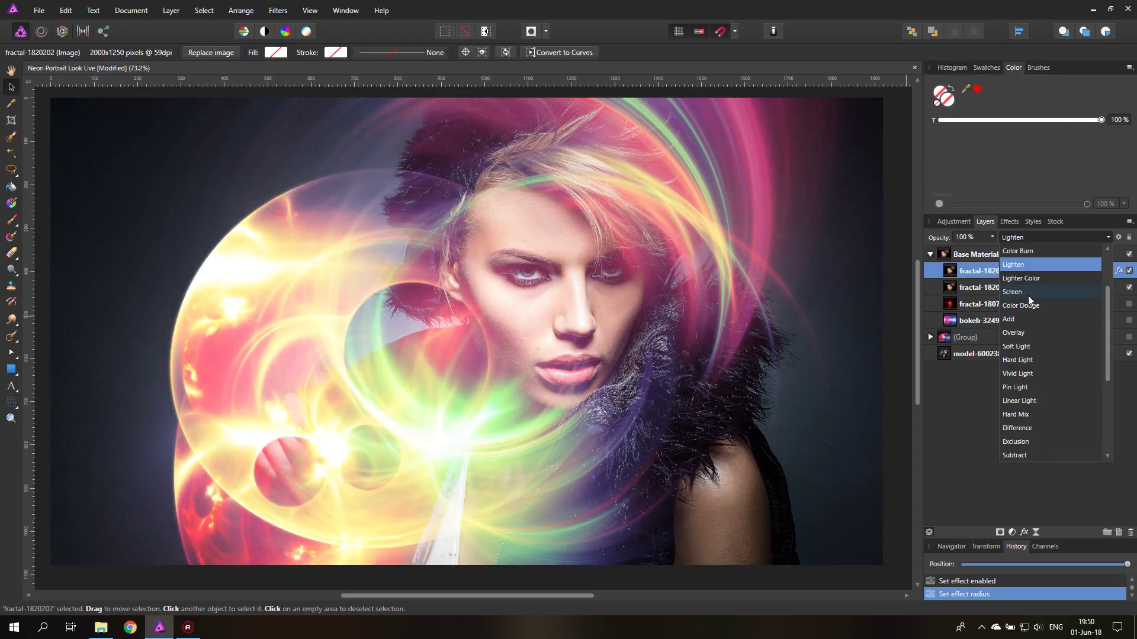
{"action": "left_click", "coordinate": [1028, 295]}
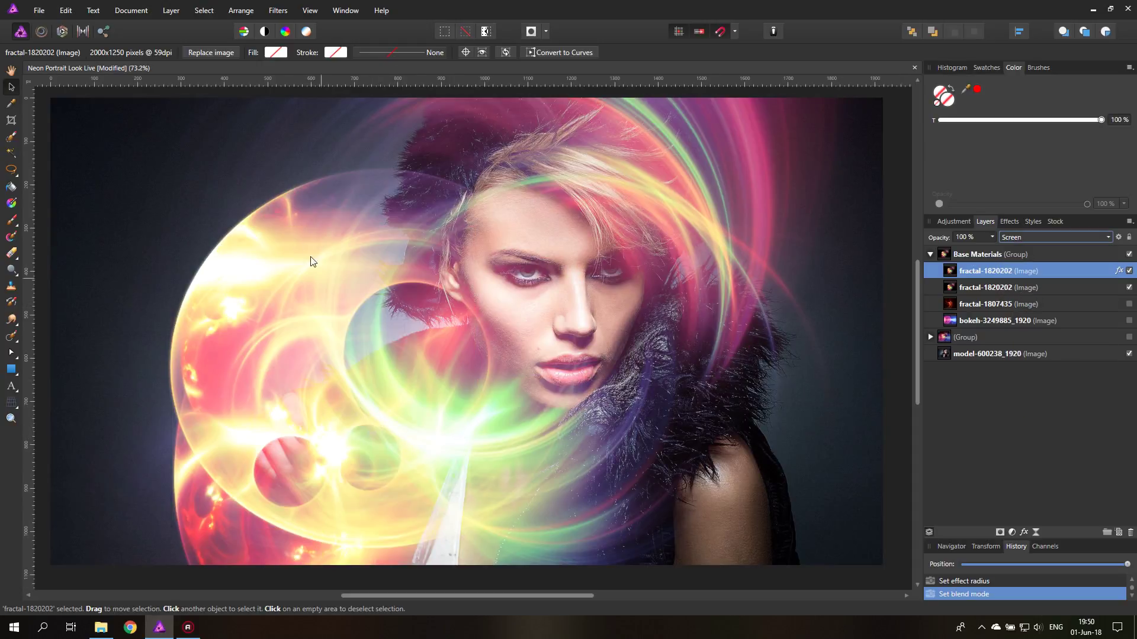
Step: Compare the blurred fractal copy on and off, then set its opacity to 61%
{"action": "left_click", "coordinate": [1129, 271]}
{"action": "left_click", "coordinate": [1130, 272]}
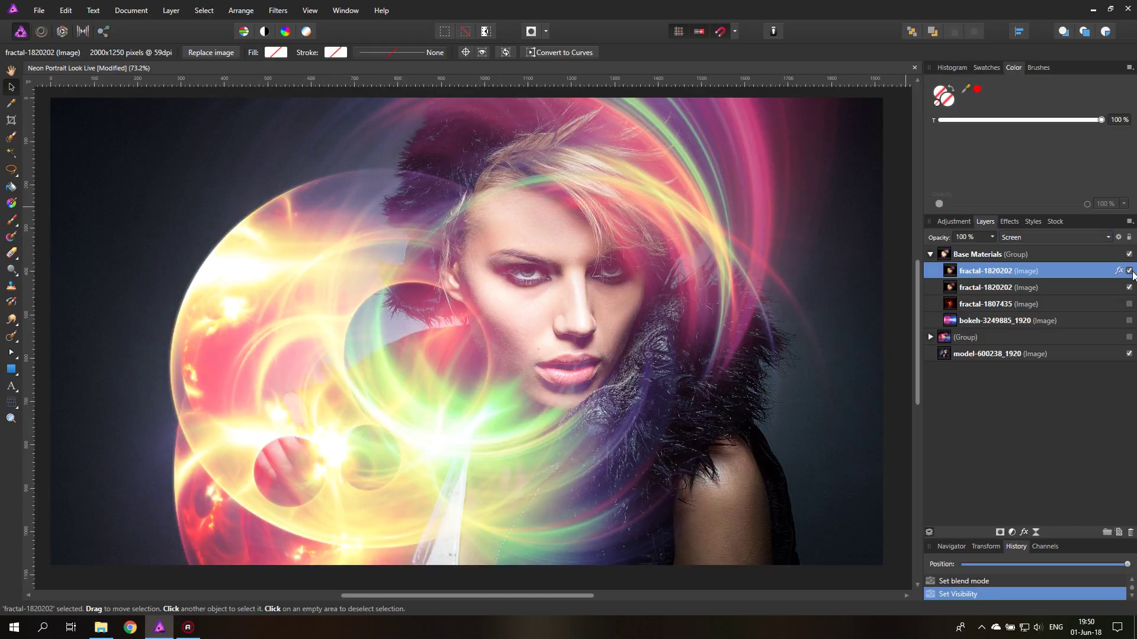
{"action": "left_click", "coordinate": [992, 237]}
{"action": "left_click_drag", "start_coordinate": [996, 249], "coordinate": [965, 250]}
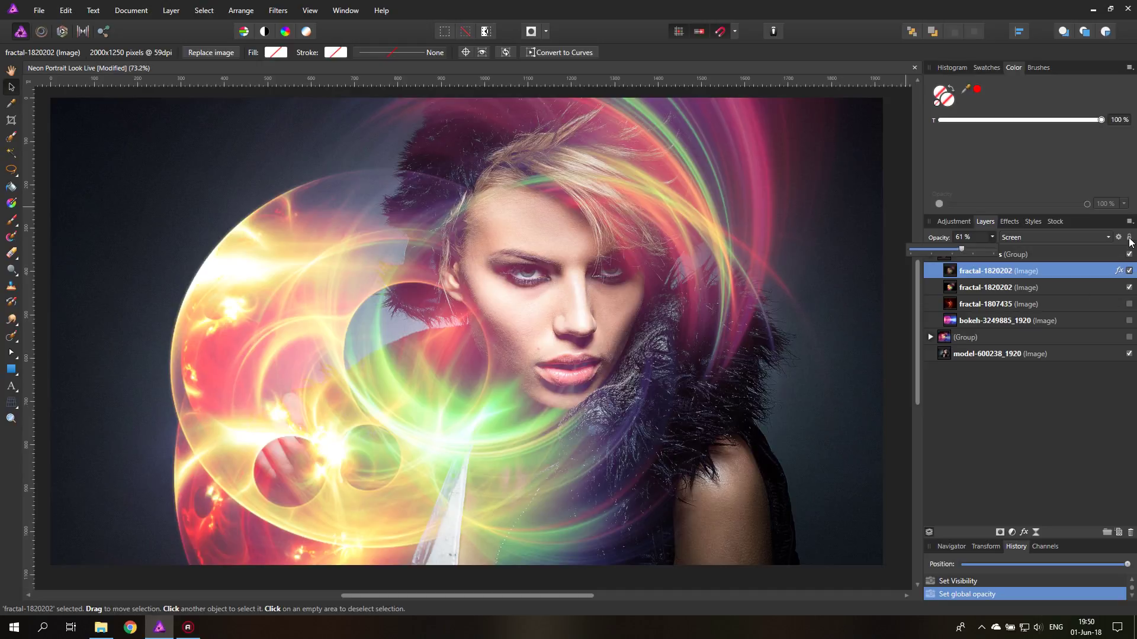
Step: Lock both fractal-1820202 layers
{"action": "left_click", "coordinate": [1111, 286]}
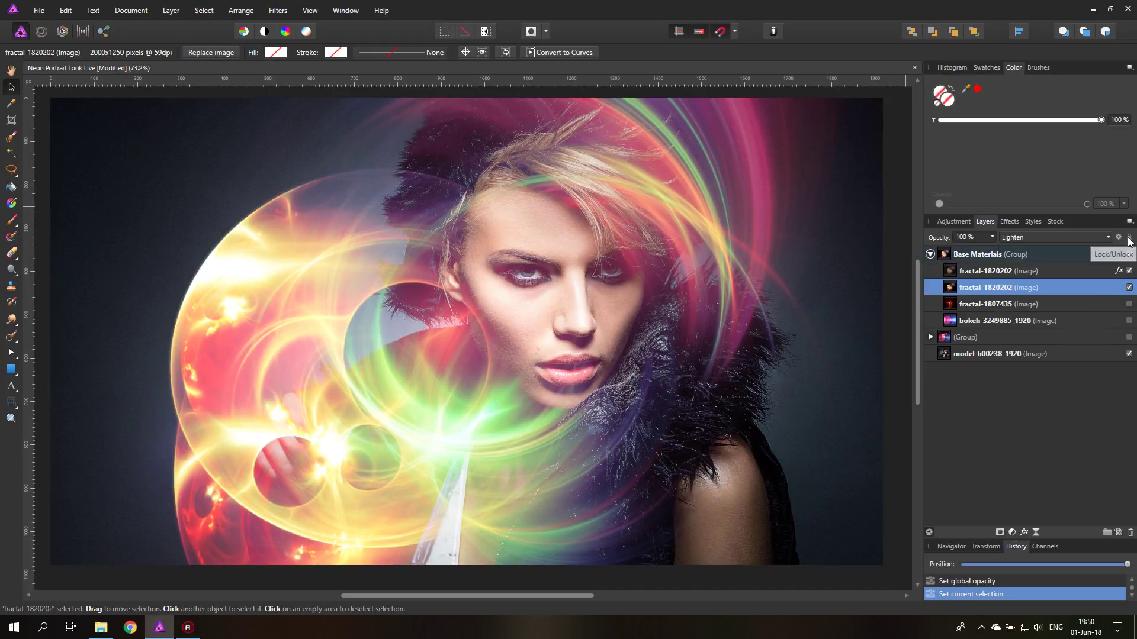
{"action": "left_click", "coordinate": [1129, 237]}
{"action": "left_click", "coordinate": [1101, 273]}
{"action": "left_click", "coordinate": [1129, 238]}
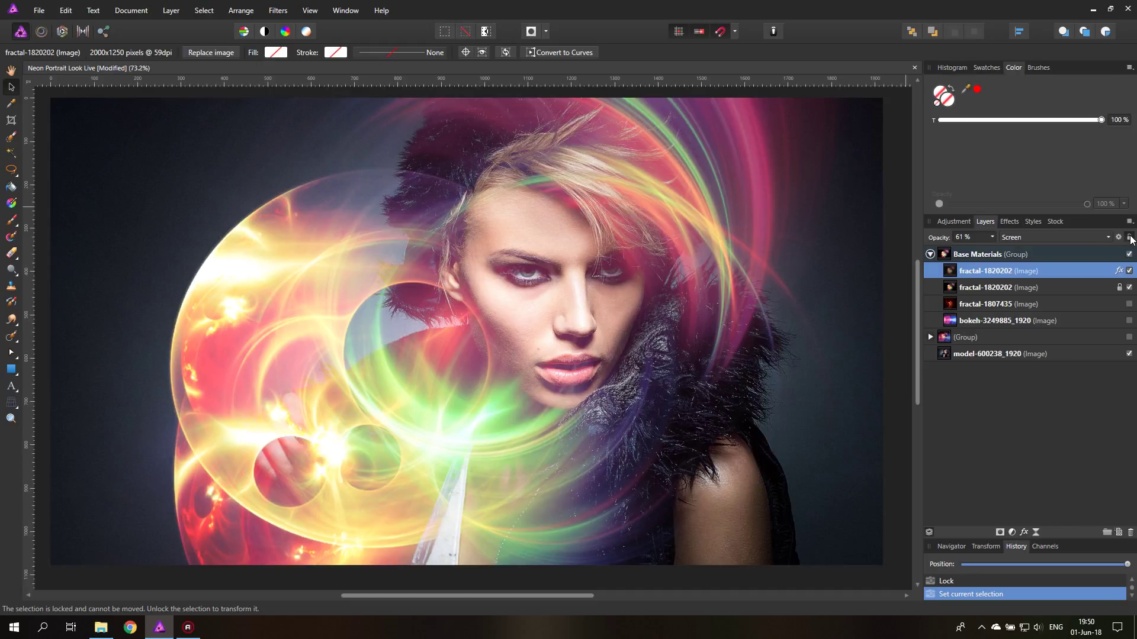
Step: Show fractal-1807435, move it to the top of Base Materials, and enlarge it to fill the canvas
{"action": "left_click", "coordinate": [1129, 304]}
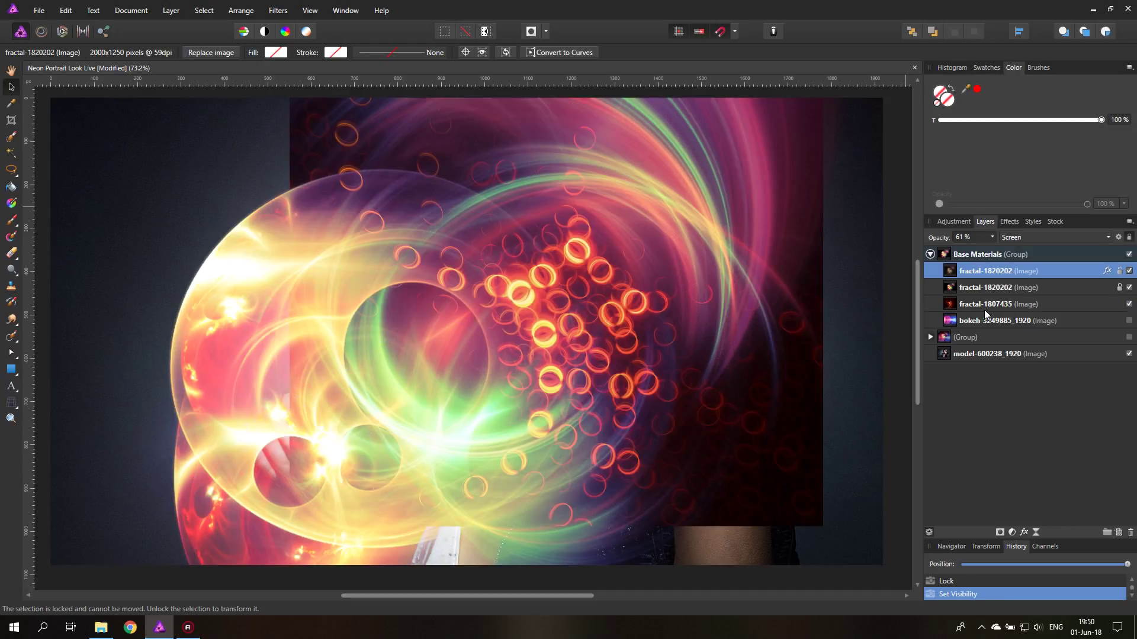
{"action": "left_click", "coordinate": [961, 305]}
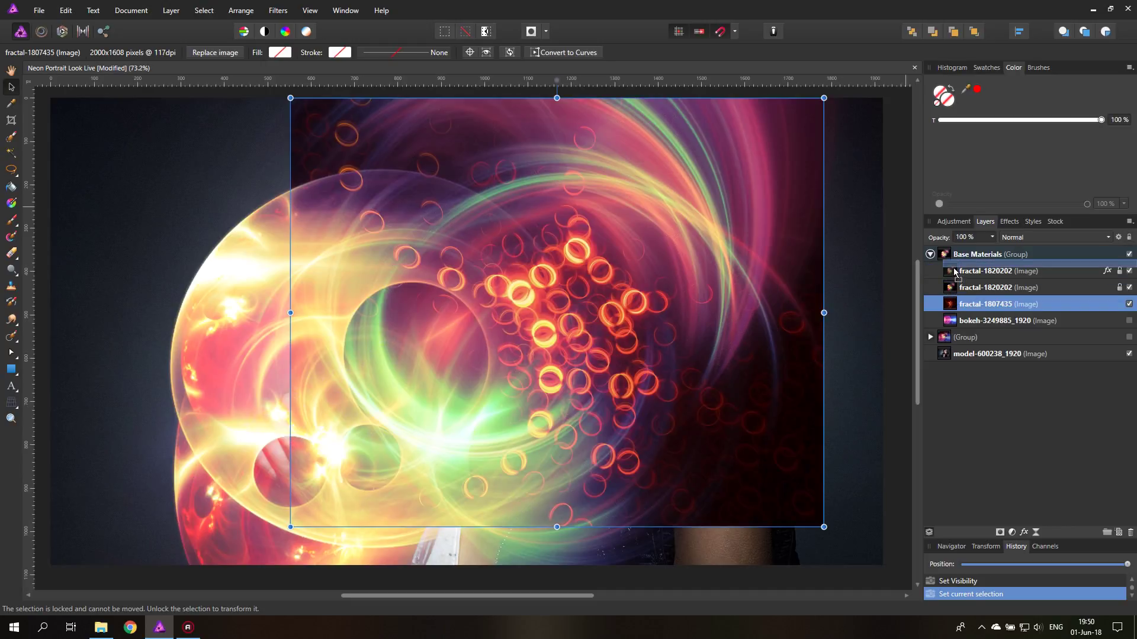
{"action": "left_click_drag", "start_coordinate": [955, 272], "coordinate": [955, 273]}
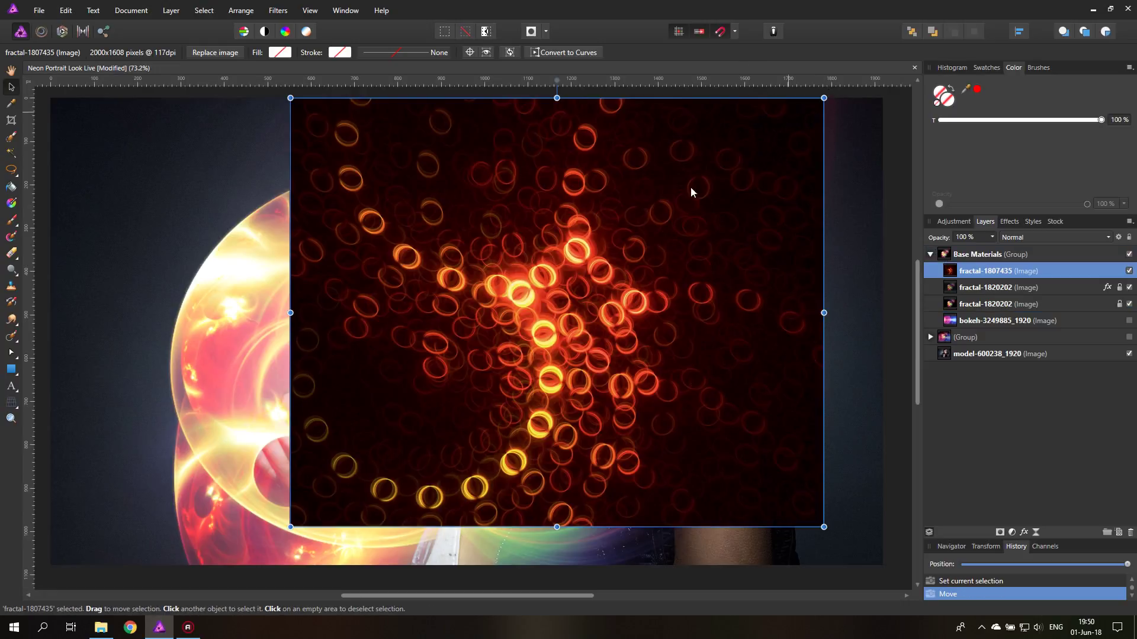
{"action": "left_click_drag", "start_coordinate": [615, 273], "coordinate": [544, 333]}
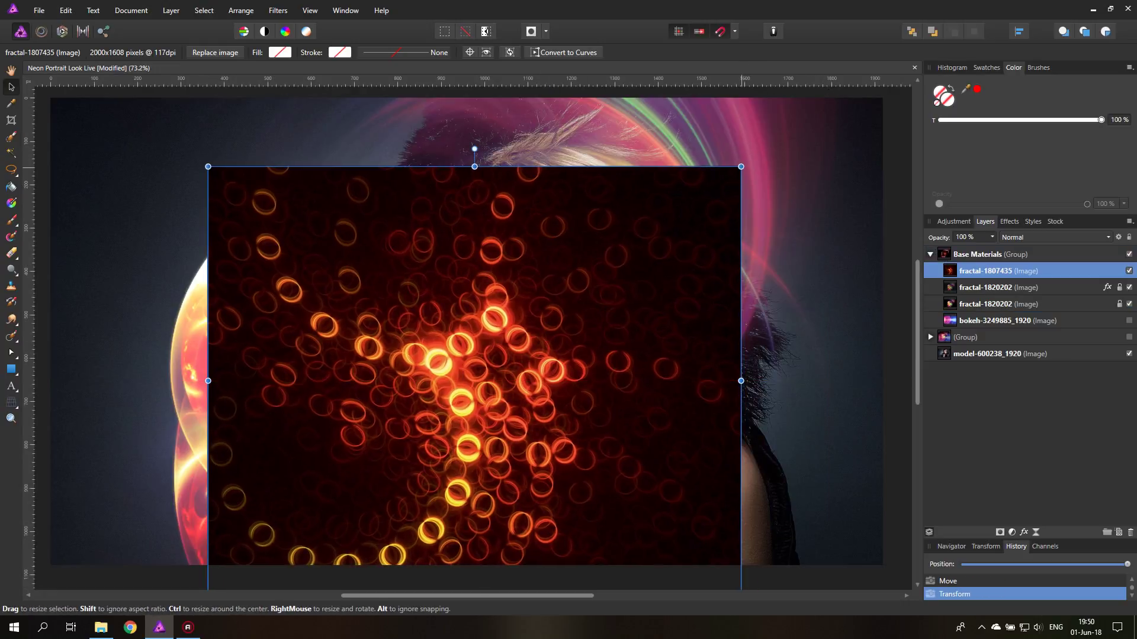
{"action": "left_click_drag", "start_coordinate": [754, 157], "coordinate": [904, 71]}
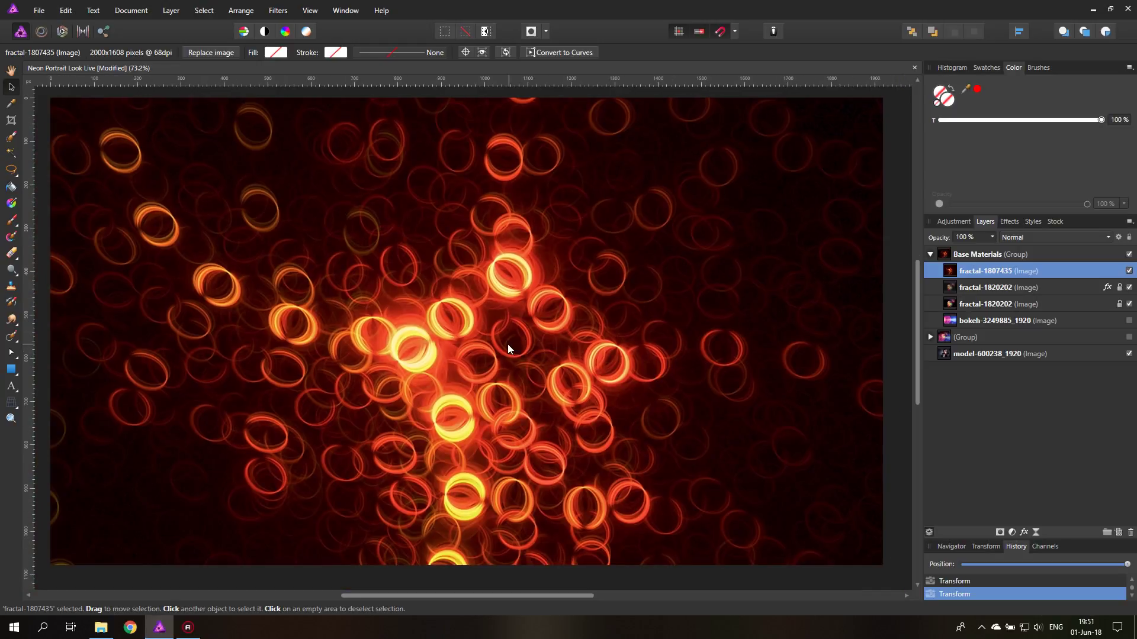
{"action": "mouse_move", "coordinate": [492, 362]}
{"action": "left_mouse_down"}
{"action": "mouse_move", "coordinate": [531, 350]}
{"action": "mouse_move", "coordinate": [524, 313]}
{"action": "mouse_move", "coordinate": [485, 362]}
{"action": "mouse_move", "coordinate": [457, 375]}
{"action": "mouse_move", "coordinate": [506, 374]}
{"action": "mouse_move", "coordinate": [493, 372]}
{"action": "left_mouse_up"}
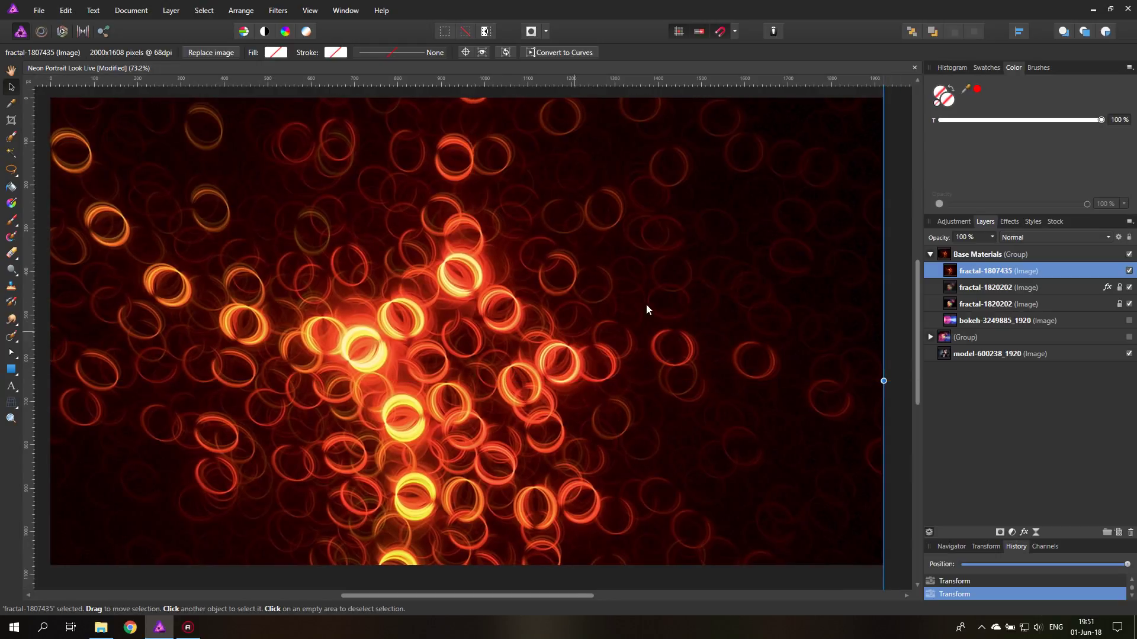
Step: Set fractal-1807435 to Screen blend mode and shift it down and slightly left
{"action": "left_click", "coordinate": [1015, 235]}
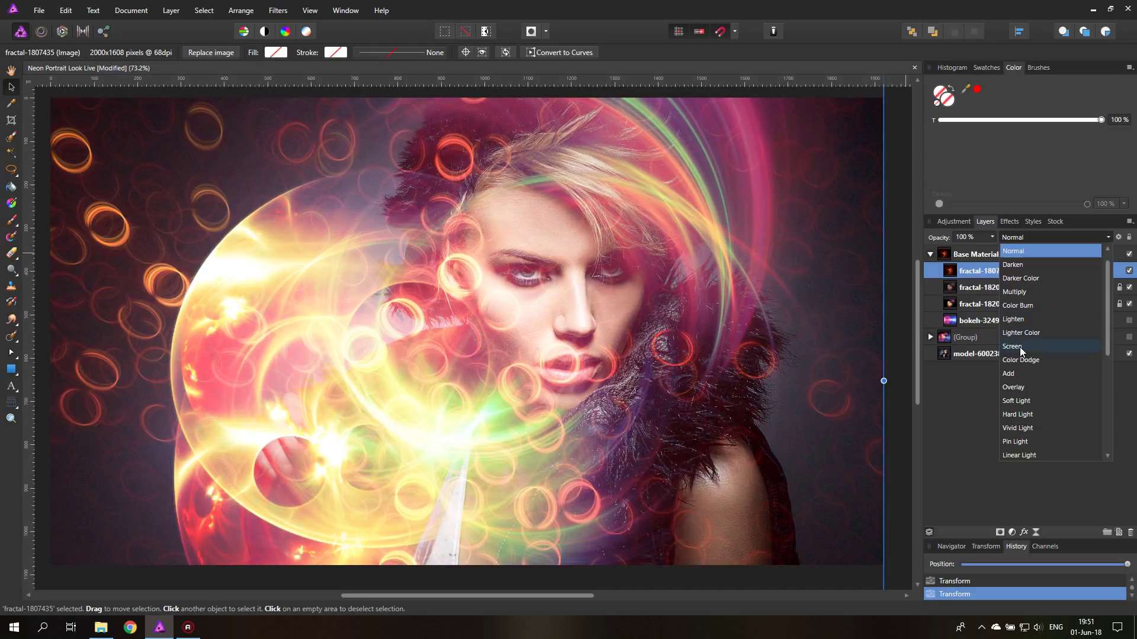
{"action": "left_click", "coordinate": [1020, 350]}
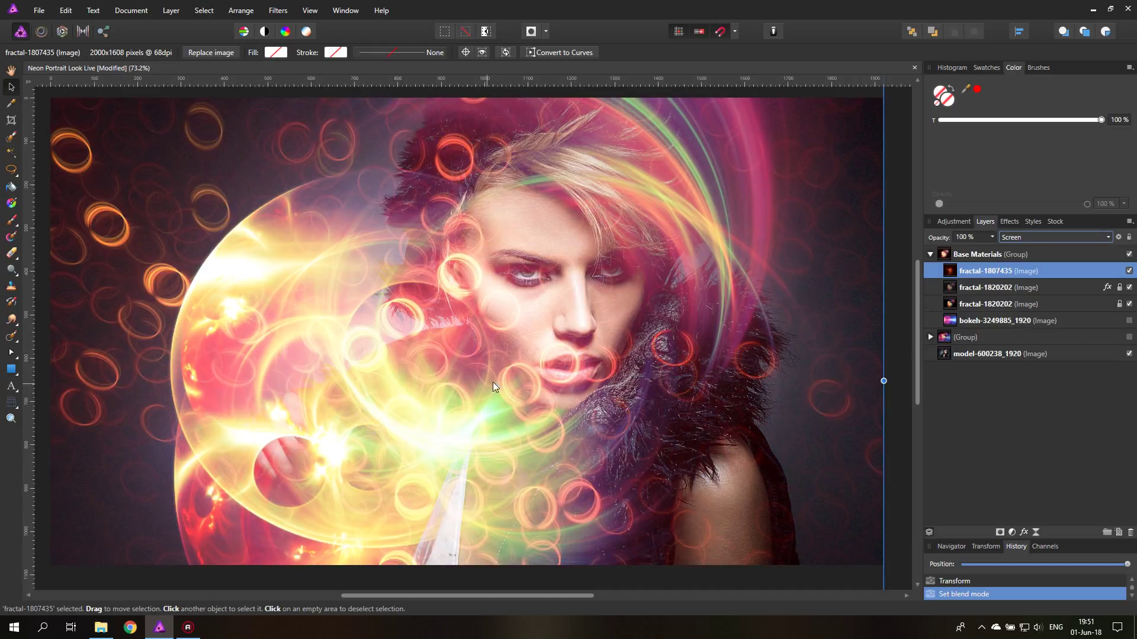
{"action": "left_click_drag", "start_coordinate": [550, 332], "coordinate": [541, 406]}
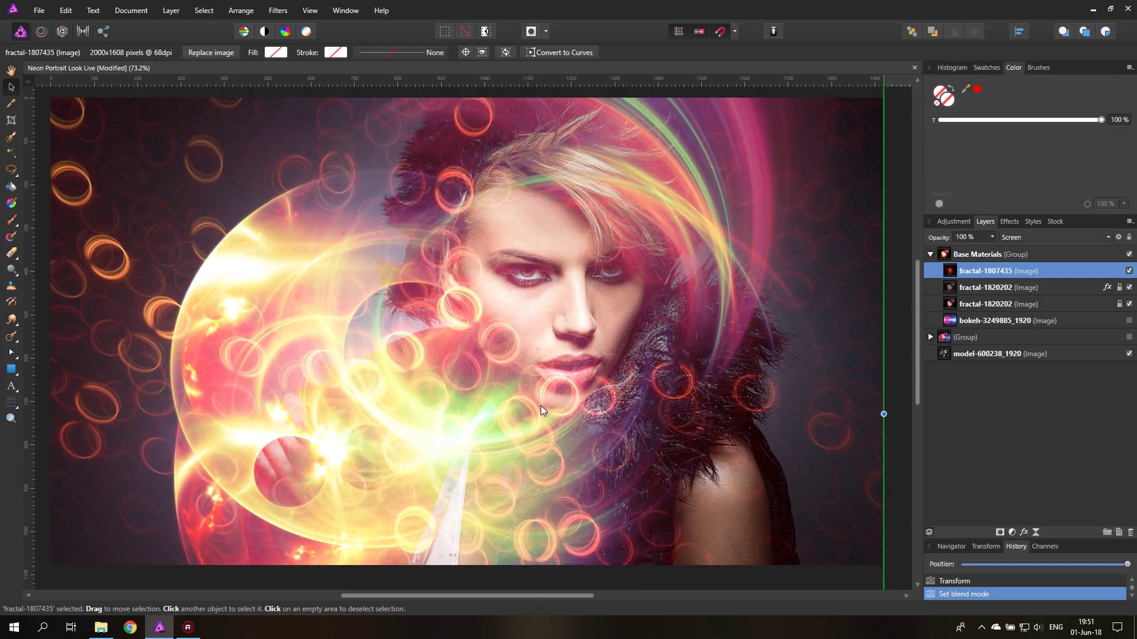
{"action": "left_click", "coordinate": [10, 418]}
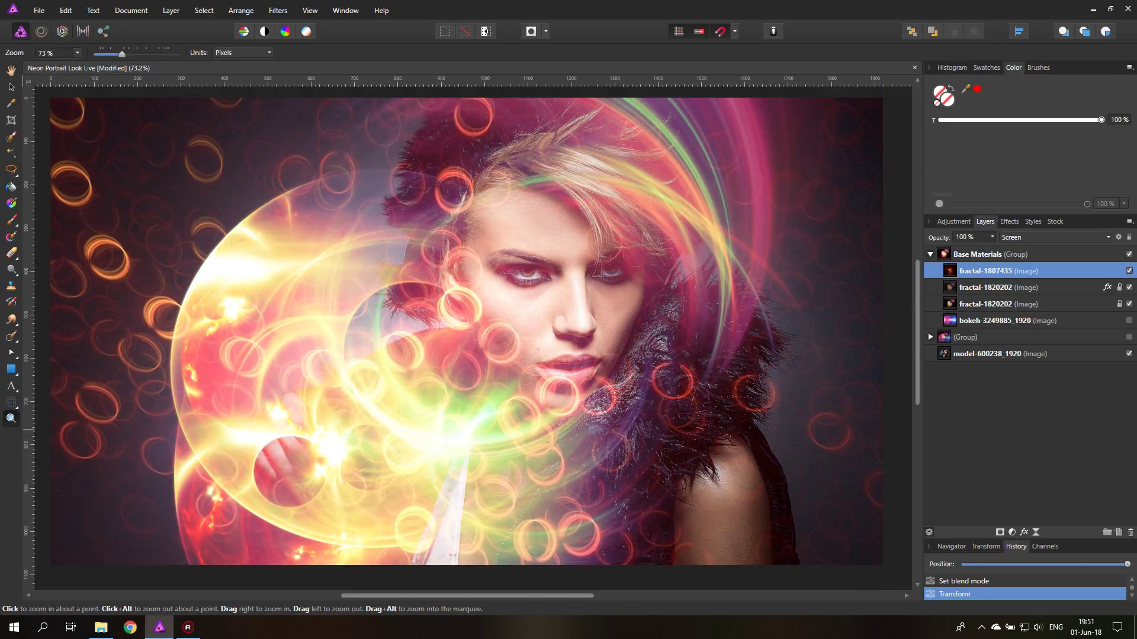
Step: Rotate the fractal-1807435 rings about 9°, enlarge them, and reposition them over the portrait
{"action": "left_click", "coordinate": [239, 381], "text": "alt"}
{"action": "left_click", "coordinate": [239, 382], "text": "alt"}
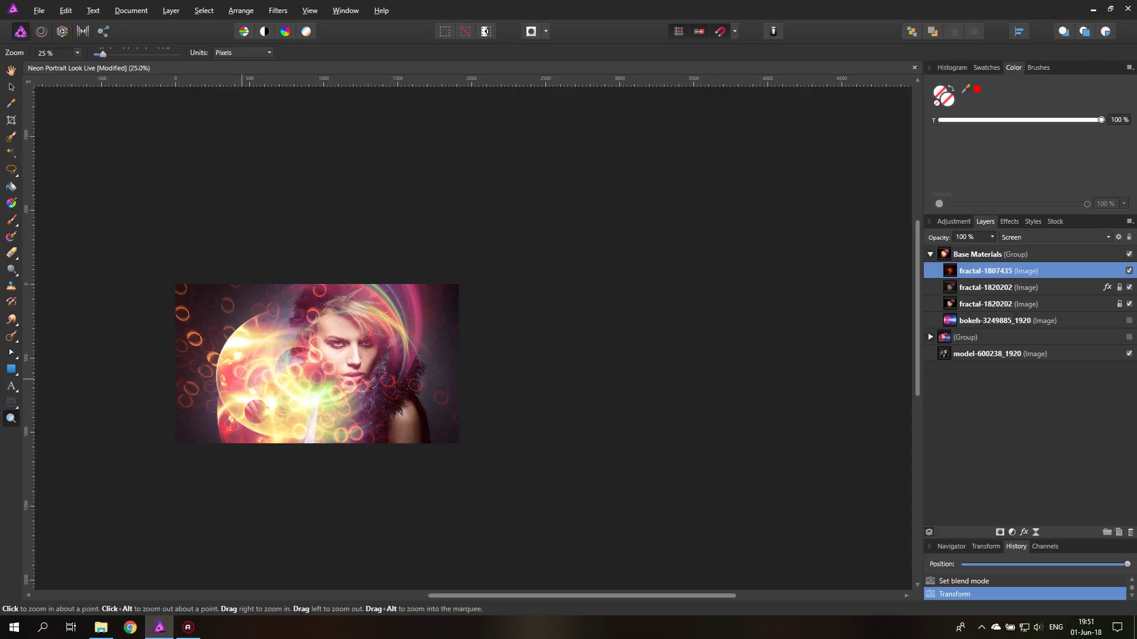
{"action": "key", "text": "v"}
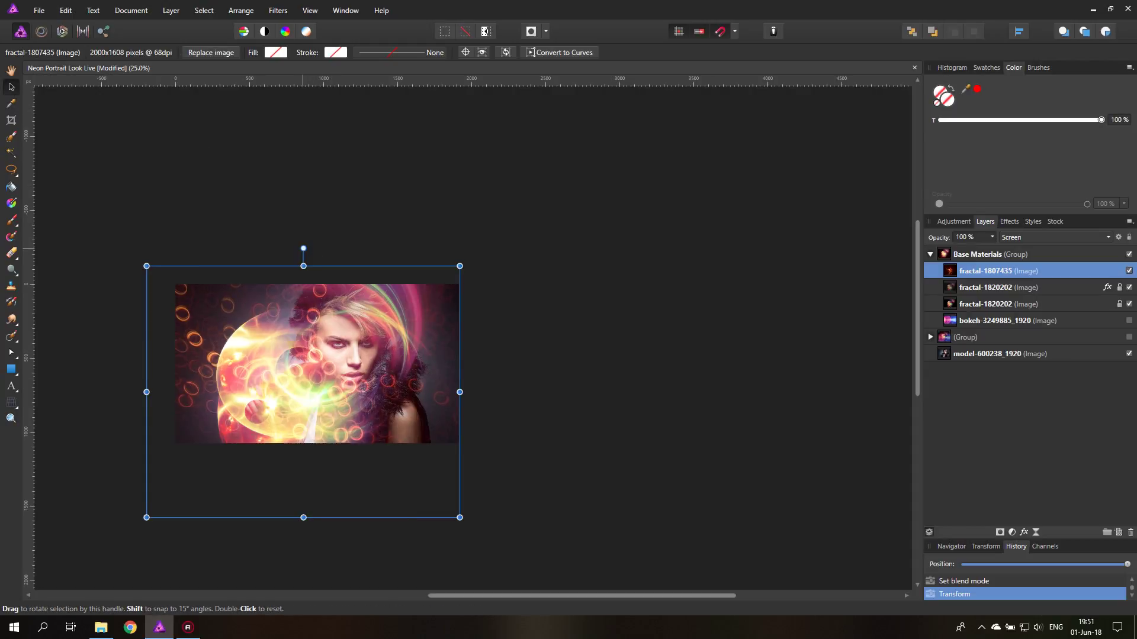
{"action": "mouse_move", "coordinate": [305, 248]}
{"action": "left_mouse_down"}
{"action": "mouse_move", "coordinate": [377, 269]}
{"action": "mouse_move", "coordinate": [287, 249]}
{"action": "mouse_move", "coordinate": [307, 246]}
{"action": "mouse_move", "coordinate": [297, 249]}
{"action": "left_mouse_up"}
{"action": "left_click_drag", "start_coordinate": [455, 259], "coordinate": [486, 231]}
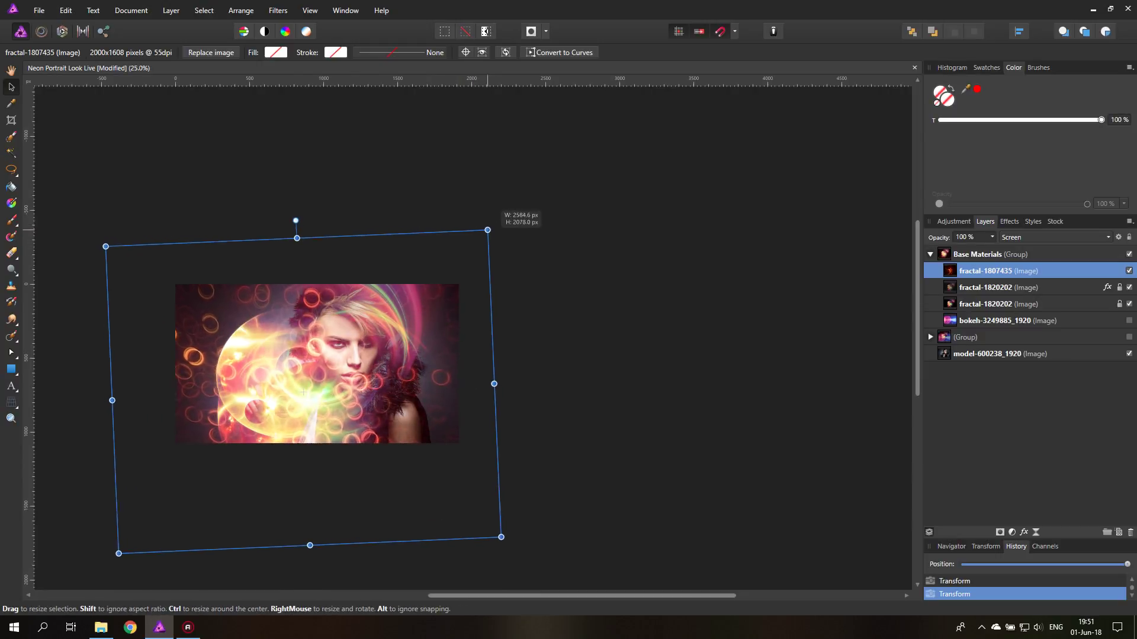
{"action": "left_click_drag", "start_coordinate": [295, 220], "coordinate": [258, 219]}
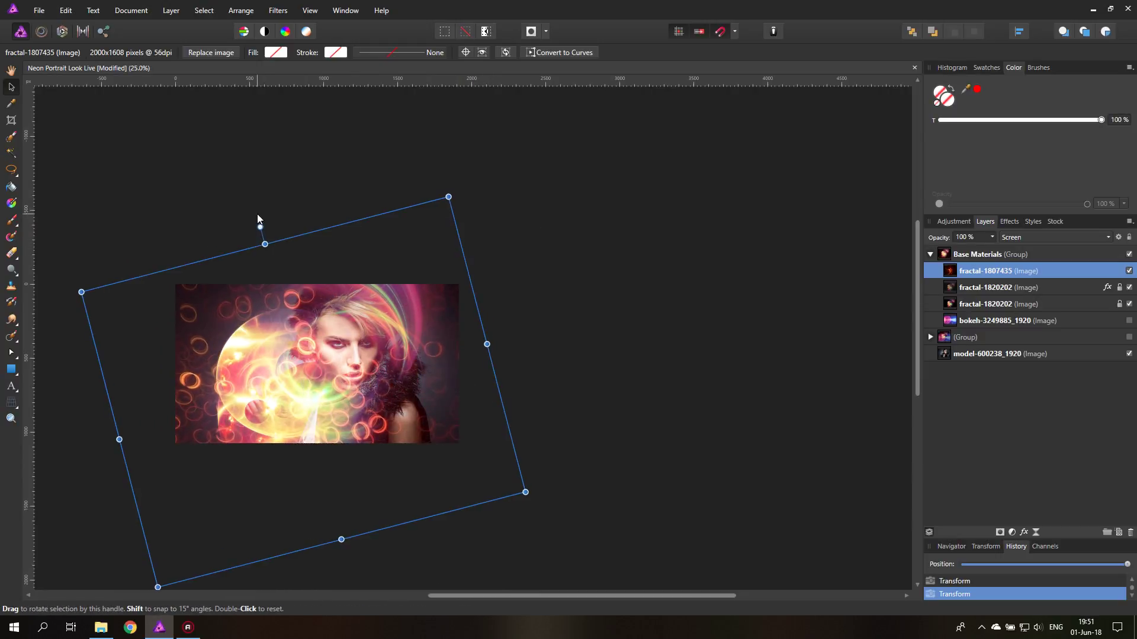
{"action": "left_click_drag", "start_coordinate": [308, 355], "coordinate": [297, 380]}
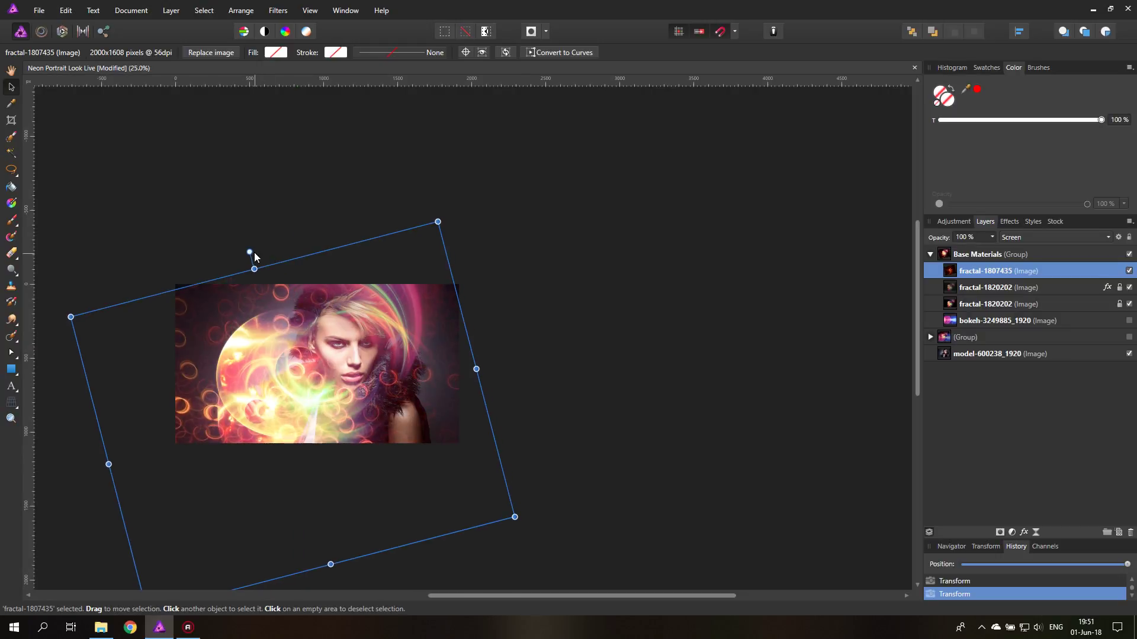
{"action": "left_click_drag", "start_coordinate": [255, 255], "coordinate": [266, 219]}
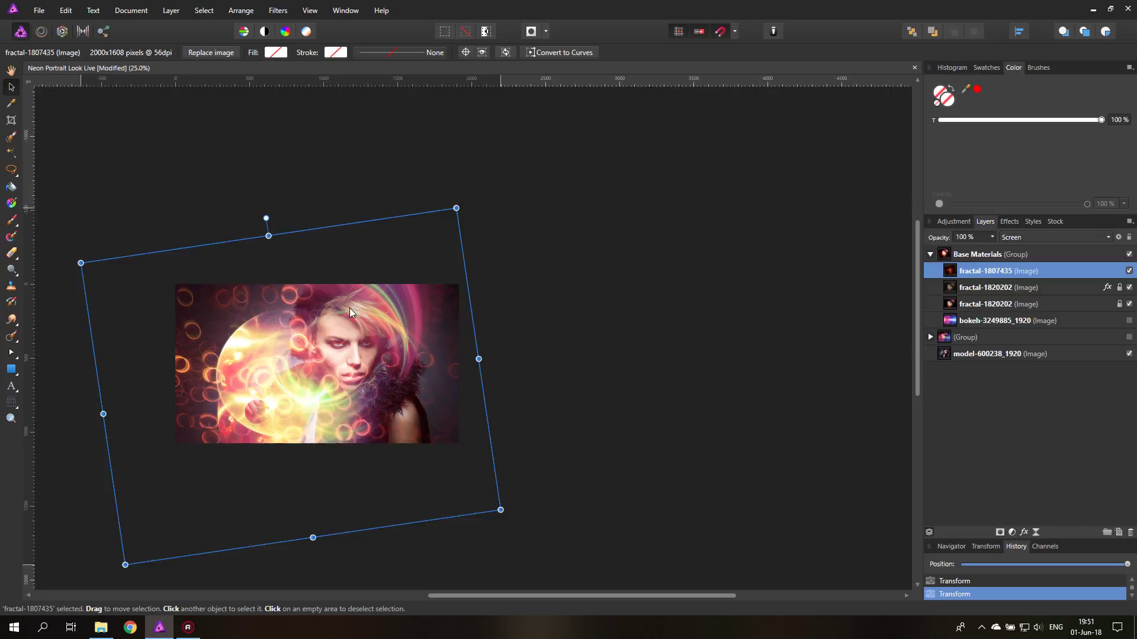
{"action": "mouse_move", "coordinate": [349, 308]}
{"action": "left_mouse_down"}
{"action": "mouse_move", "coordinate": [340, 311]}
{"action": "mouse_move", "coordinate": [350, 310]}
{"action": "left_mouse_up"}
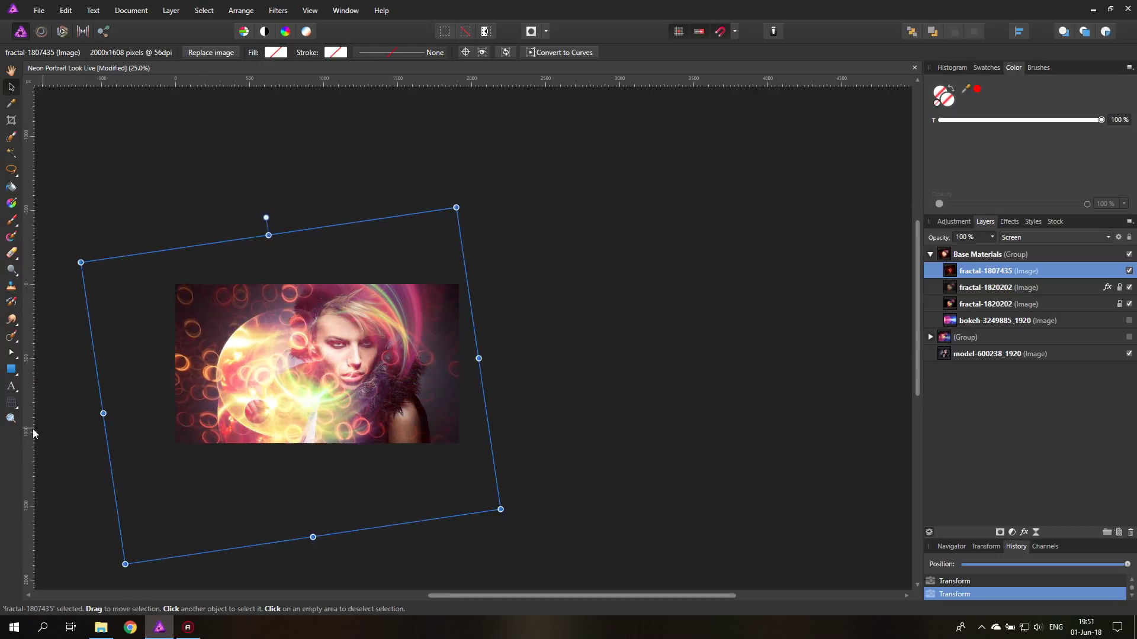
{"action": "left_click", "coordinate": [10, 418]}
{"action": "left_click", "coordinate": [334, 355]}
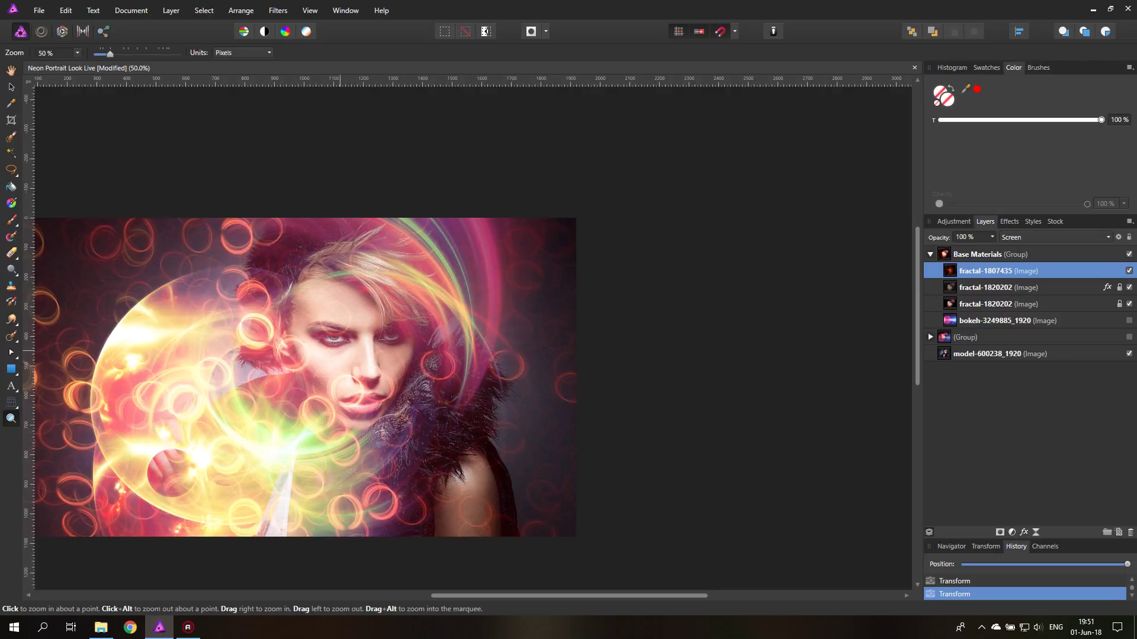
{"action": "key", "text": "ctrl+0"}
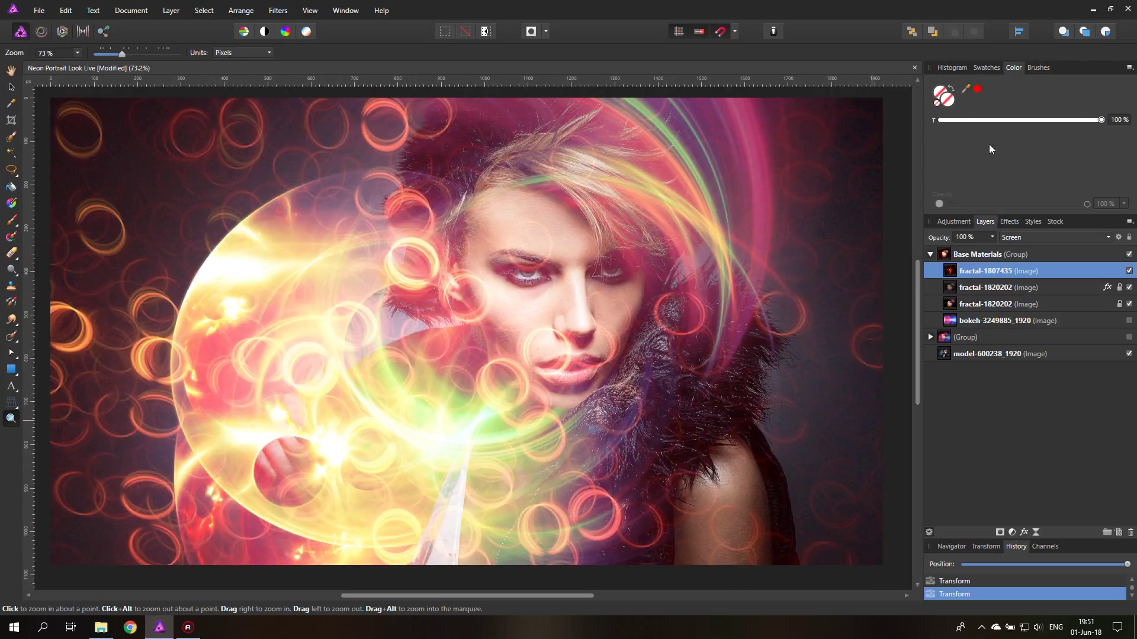
Step: Add a mask to fractal-1807435 and paint the rings away over the left eye and lips
{"action": "left_click", "coordinate": [1000, 532]}
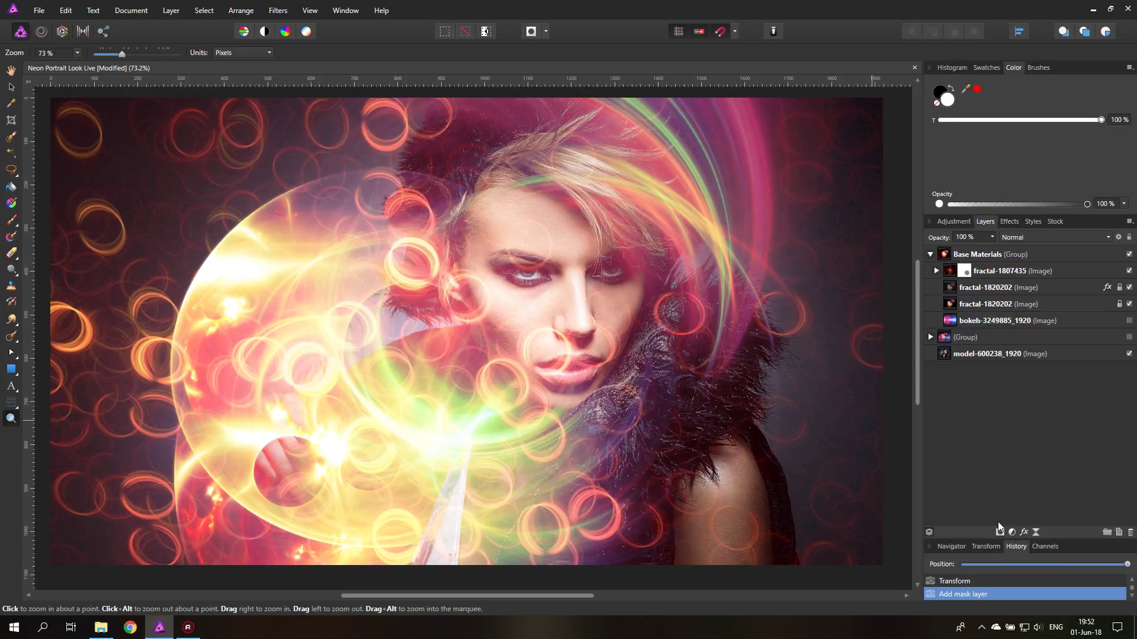
{"action": "left_click", "coordinate": [936, 270]}
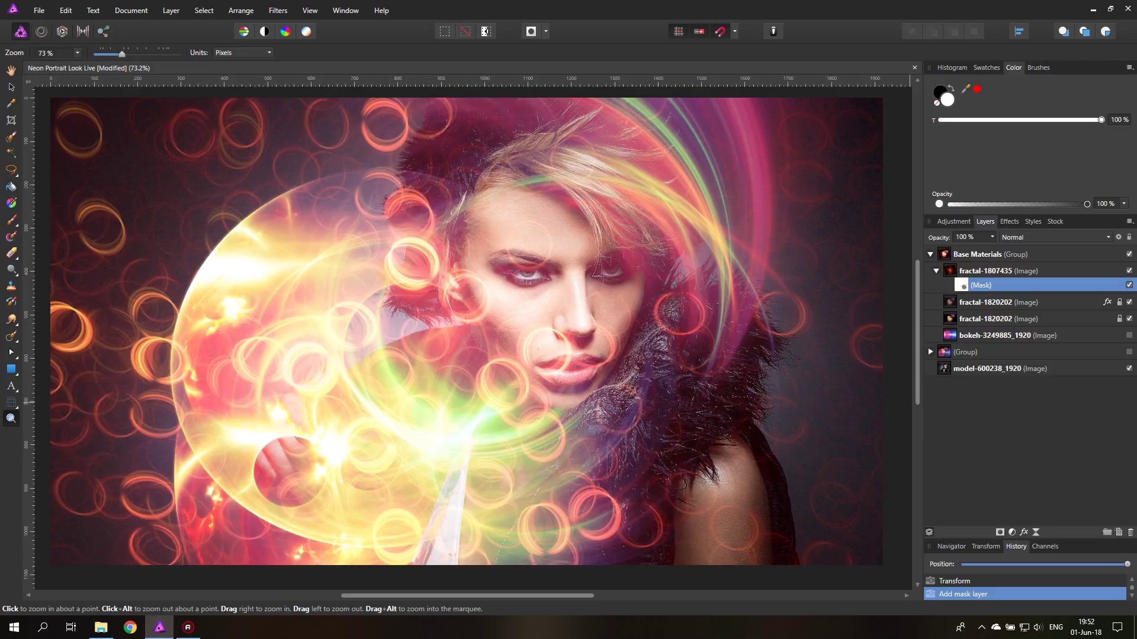
{"action": "left_click", "coordinate": [12, 222]}
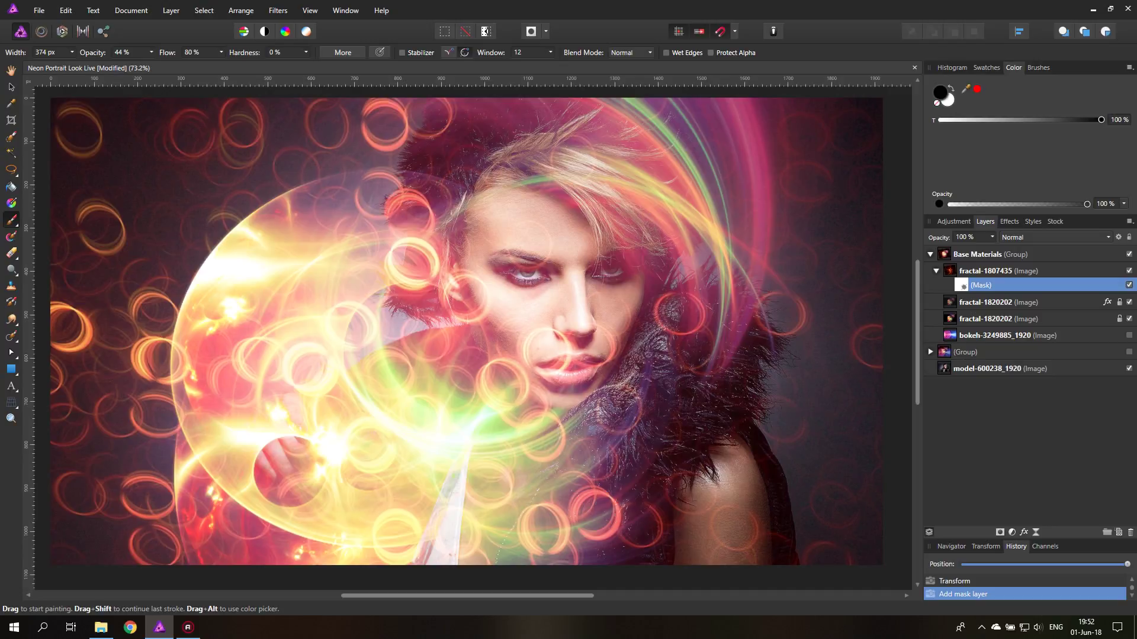
{"action": "left_click_drag", "start_coordinate": [517, 265], "coordinate": [541, 264]}
{"action": "left_click_drag", "start_coordinate": [550, 363], "coordinate": [595, 363]}
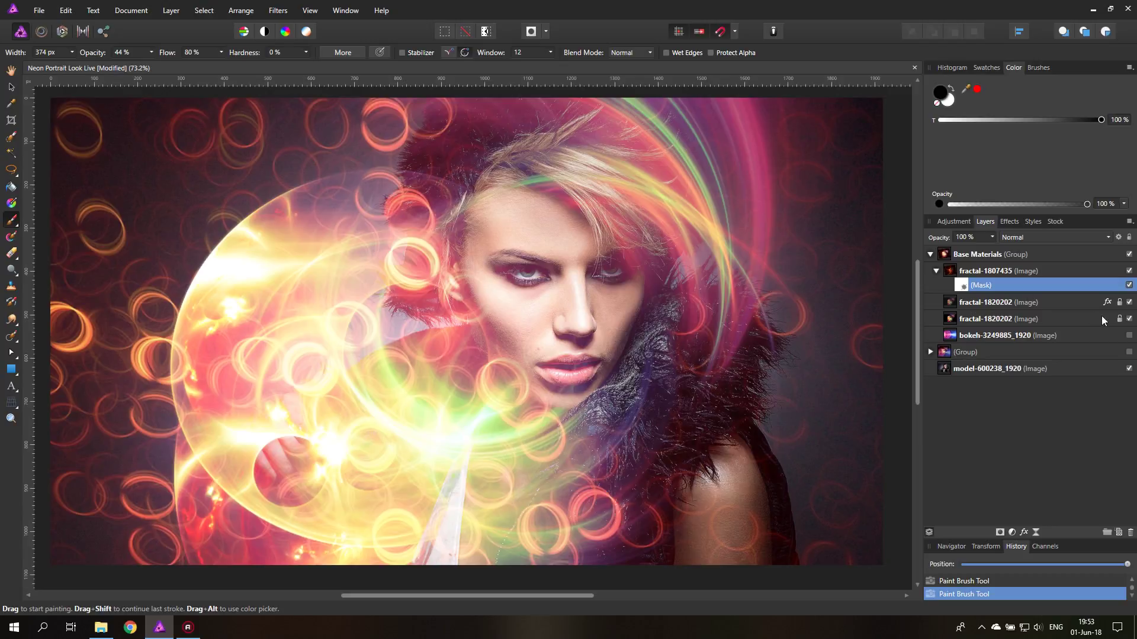
Step: Show the bokeh-3249885_1920 layer and stretch it to cover the whole canvas
{"action": "left_click", "coordinate": [1066, 337]}
{"action": "left_click", "coordinate": [1129, 336]}
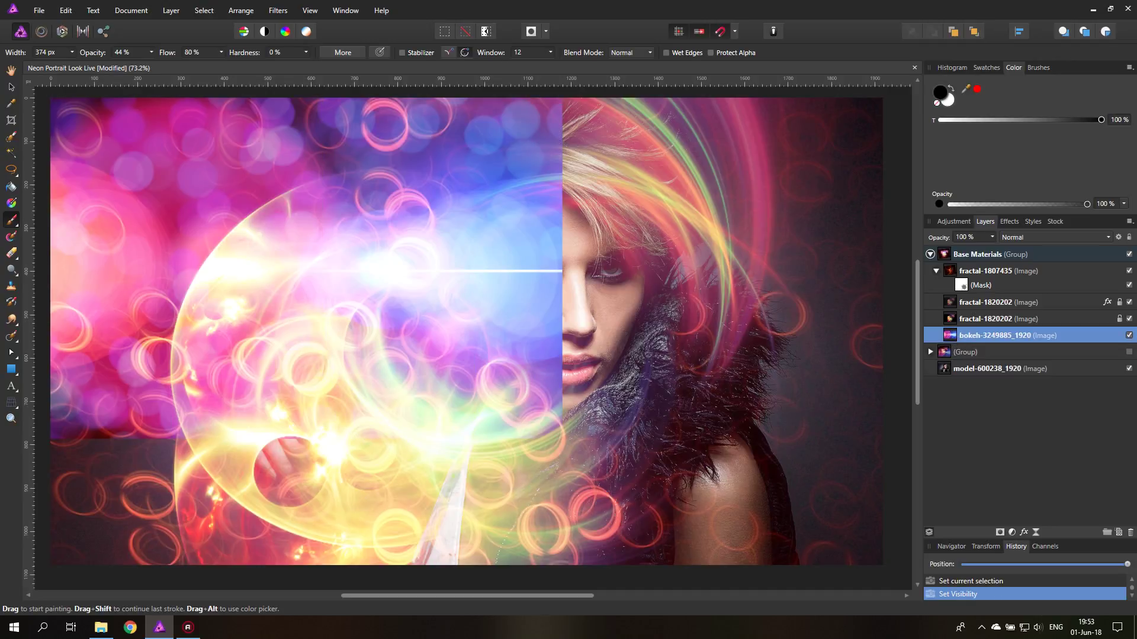
{"action": "left_click", "coordinate": [13, 86]}
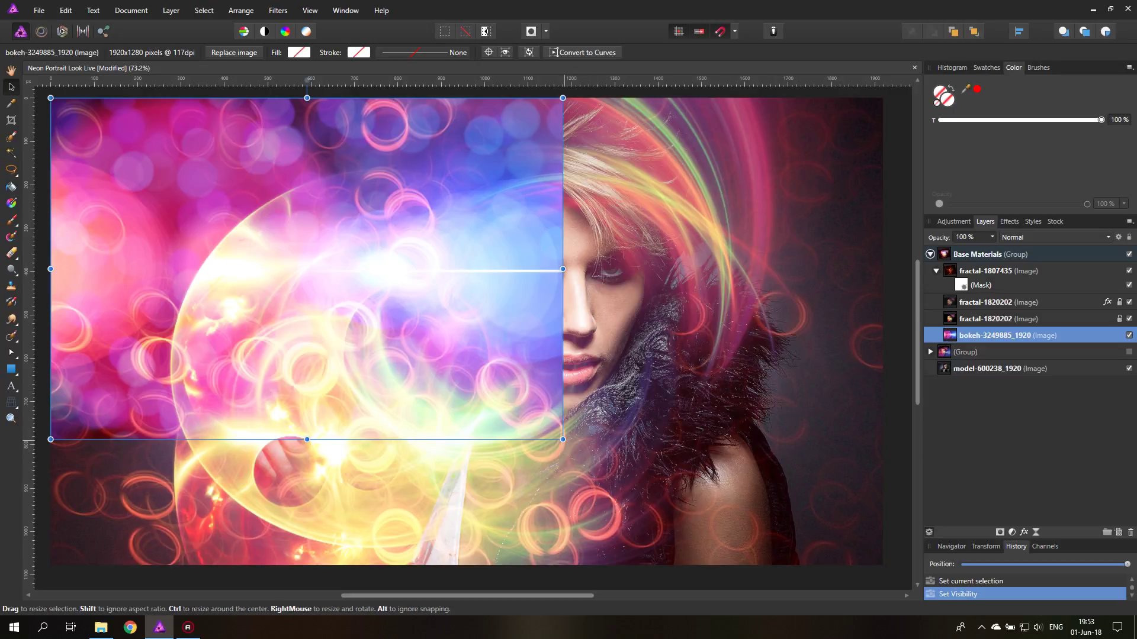
{"action": "left_click_drag", "start_coordinate": [563, 440], "coordinate": [806, 500]}
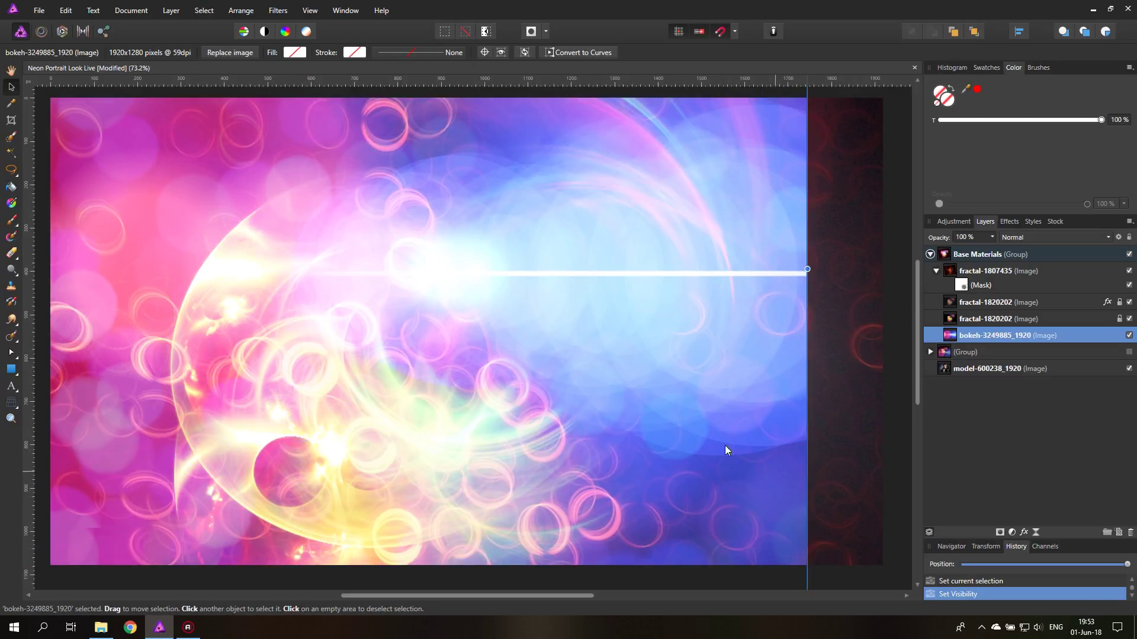
{"action": "left_click", "coordinate": [728, 393]}
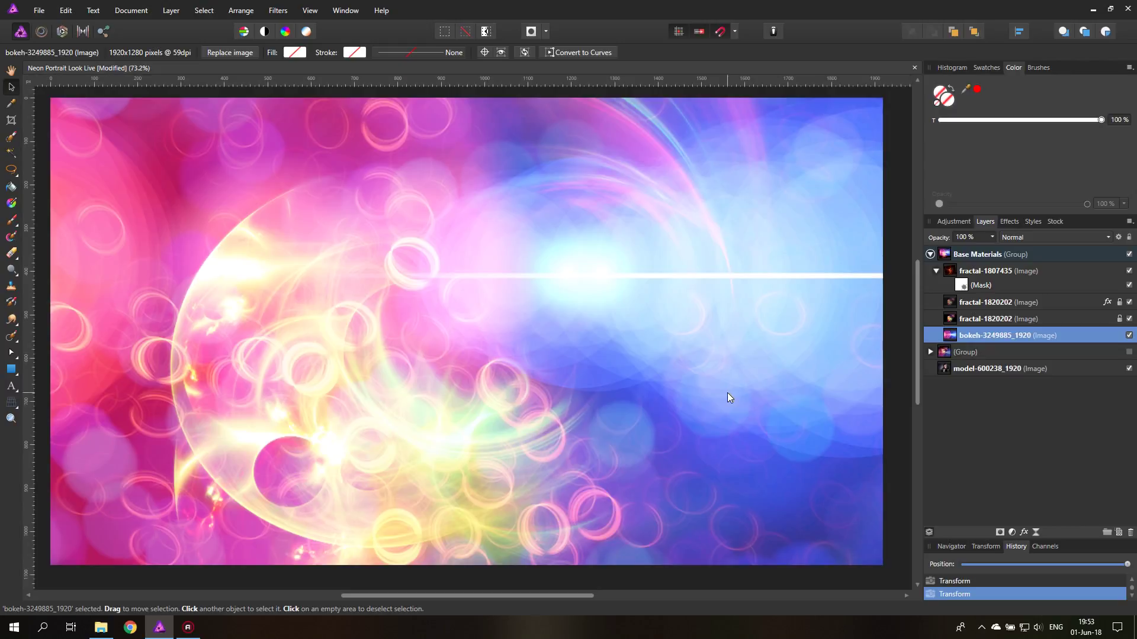
Step: Blend the bokeh layer in Hard Light mode
{"action": "left_click", "coordinate": [1039, 238]}
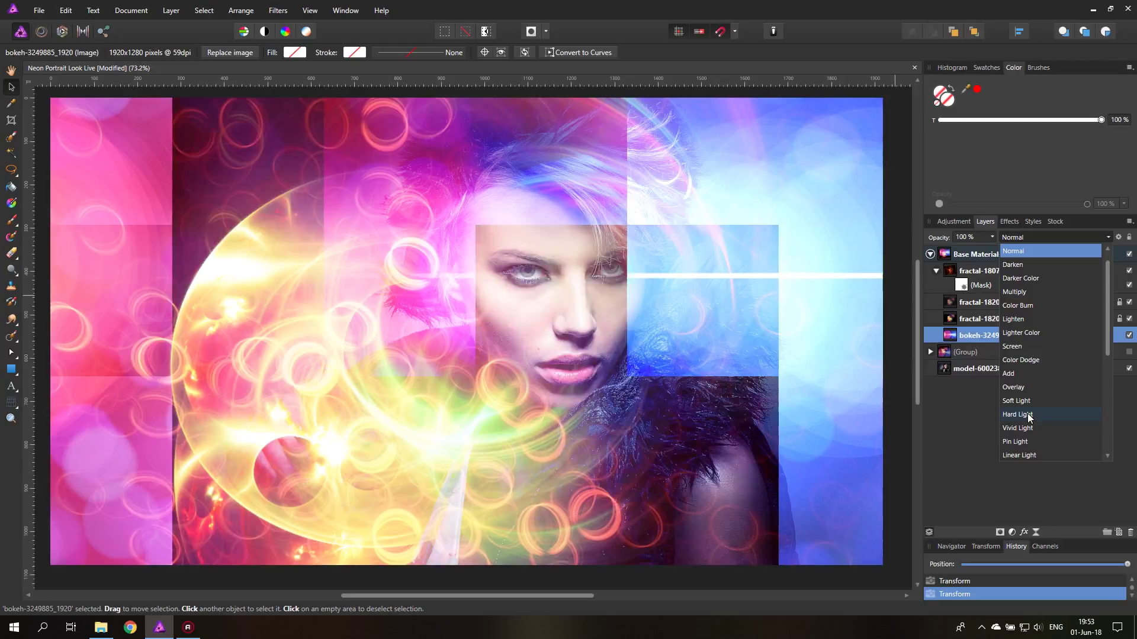
{"action": "left_click", "coordinate": [1028, 415]}
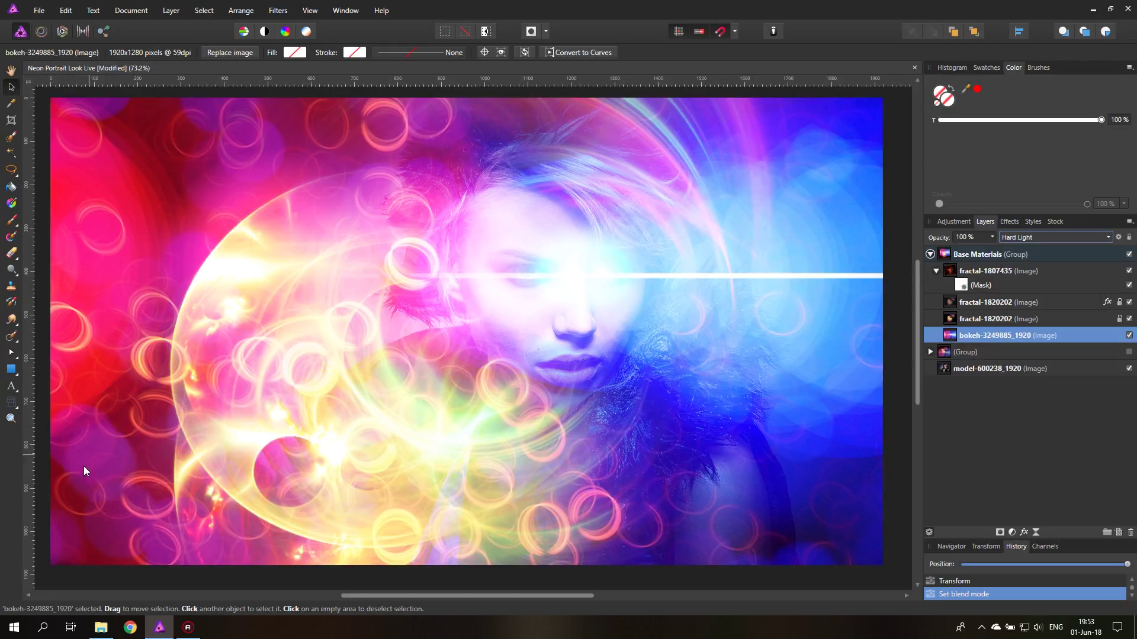
{"action": "left_click", "coordinate": [11, 418]}
Step: Enlarge the bokeh layer past the canvas edges, nudge it left, and fit the document to the window
{"action": "scroll", "coordinate": [400, 335], "scroll_direction": "down", "scroll_amount": 5}
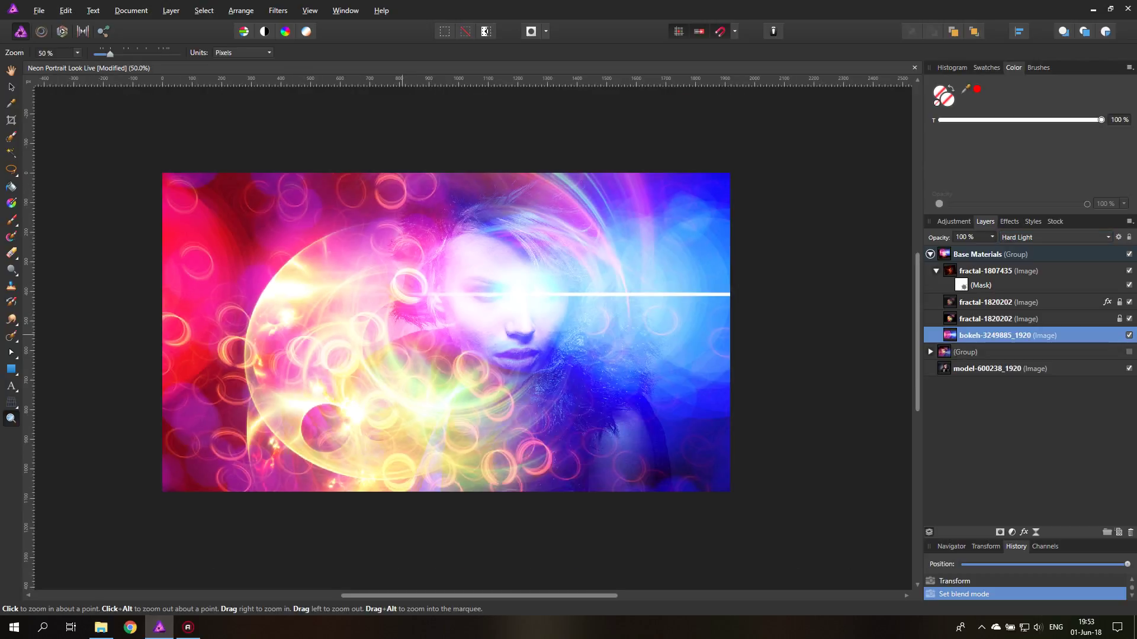
{"action": "key", "text": "v"}
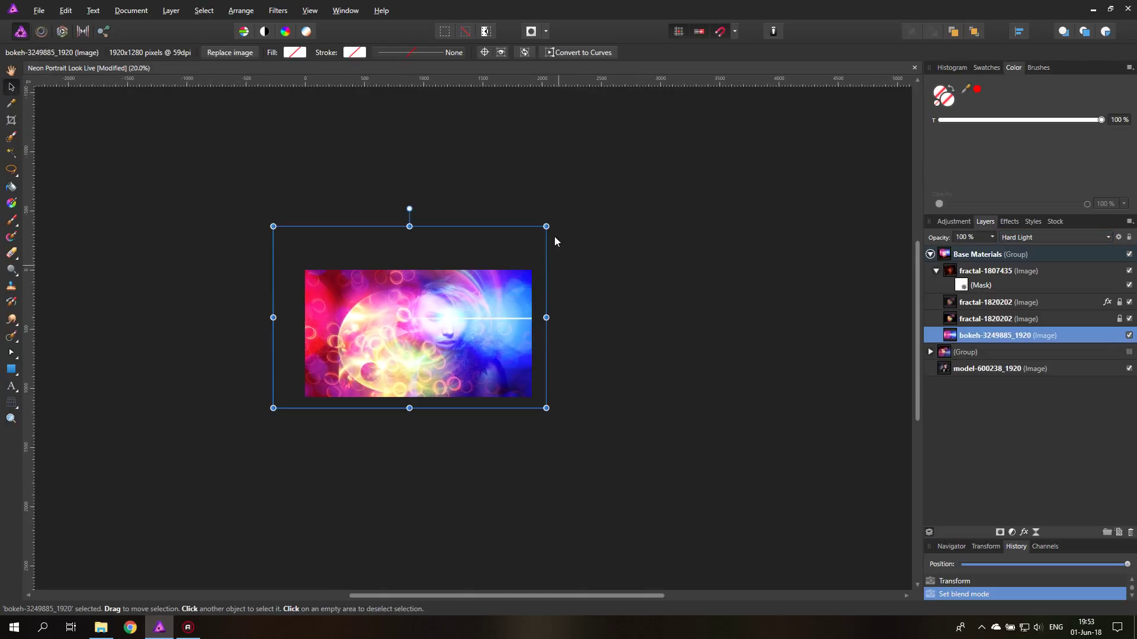
{"action": "left_click_drag", "start_coordinate": [546, 231], "coordinate": [640, 163]}
{"action": "left_click_drag", "start_coordinate": [528, 306], "coordinate": [500, 290]}
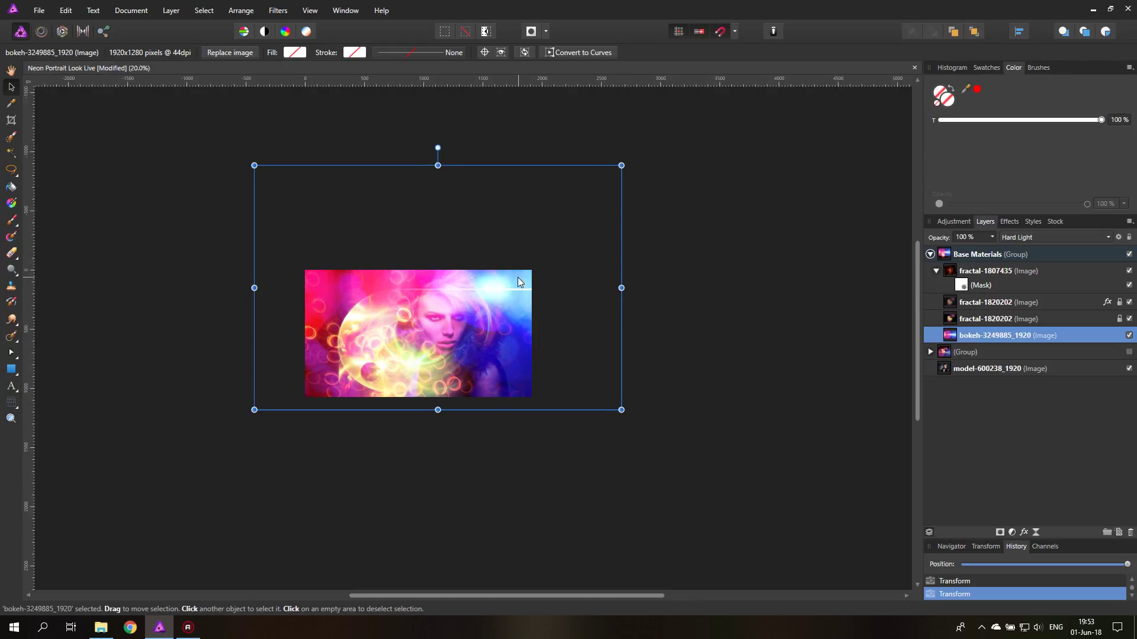
{"action": "key", "text": "ctrl+0"}
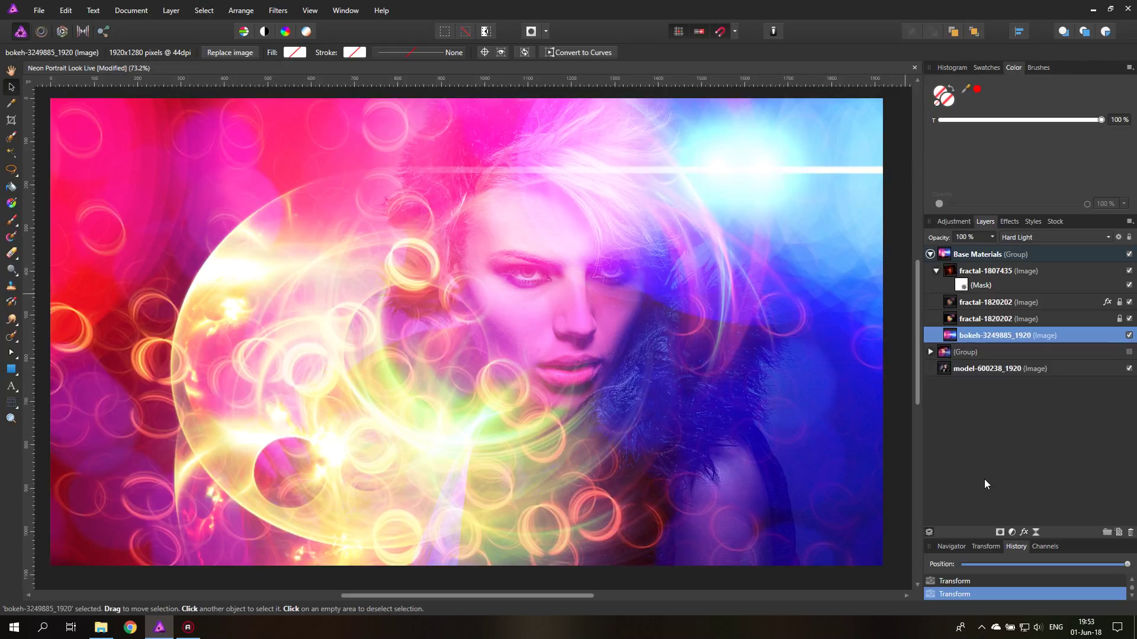
Step: Add a mask to the bokeh layer and brush the rings away from the model's eyes and nose
{"action": "left_click", "coordinate": [999, 531]}
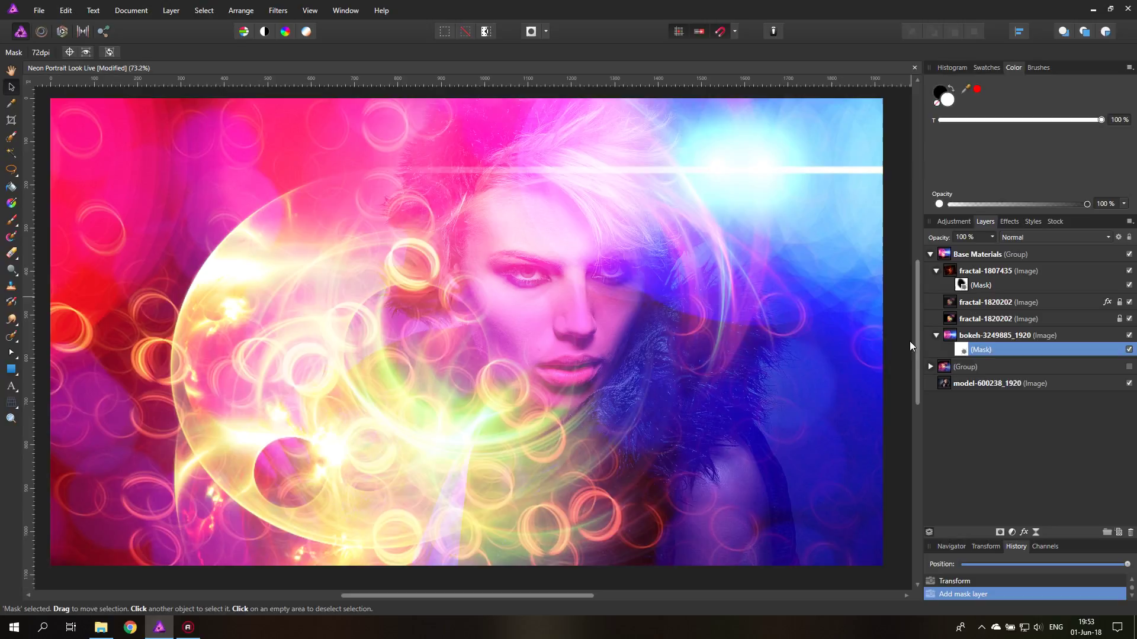
{"action": "left_click", "coordinate": [960, 352]}
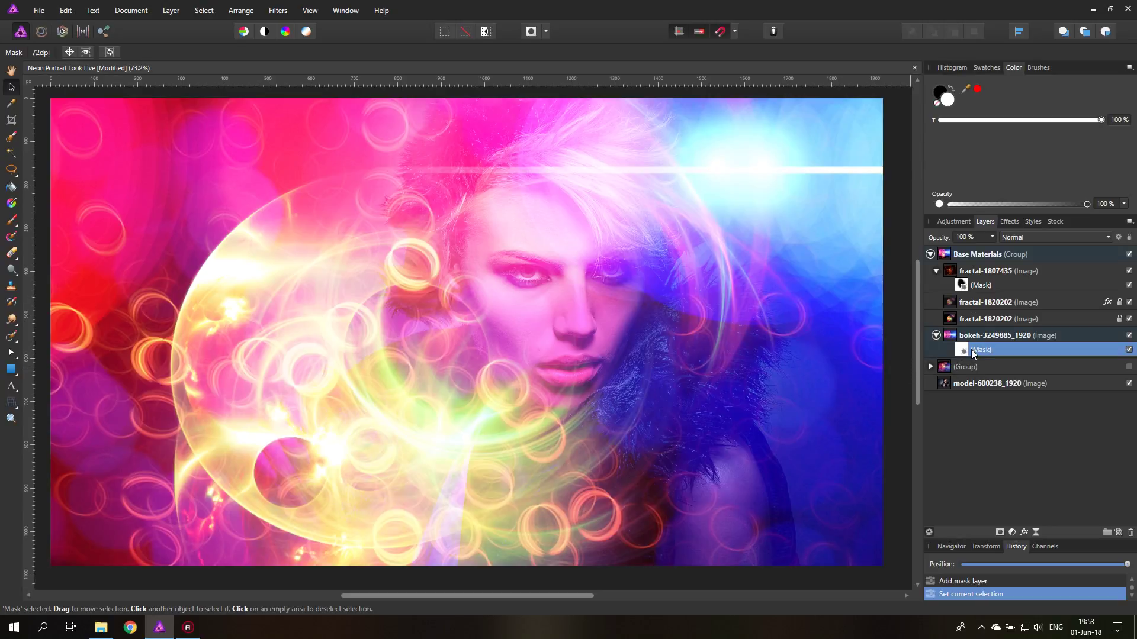
{"action": "left_click", "coordinate": [10, 219]}
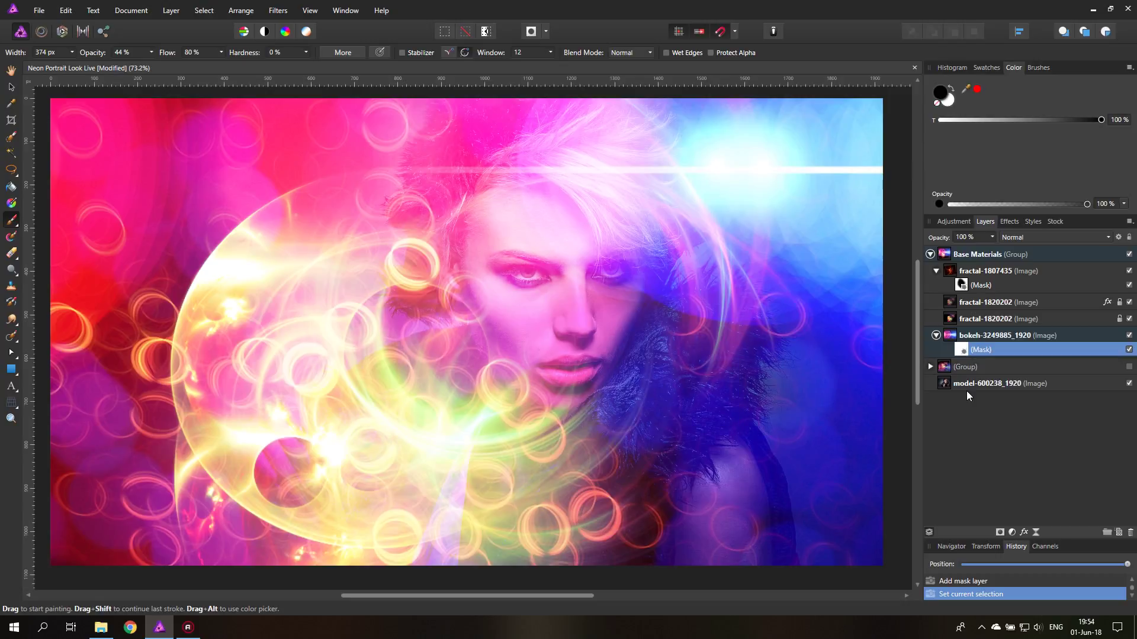
{"action": "left_click_drag", "start_coordinate": [496, 267], "coordinate": [541, 273]}
{"action": "mouse_move", "coordinate": [515, 311]}
{"action": "left_mouse_down"}
{"action": "mouse_move", "coordinate": [577, 355]}
{"action": "mouse_move", "coordinate": [569, 373]}
{"action": "left_mouse_up"}
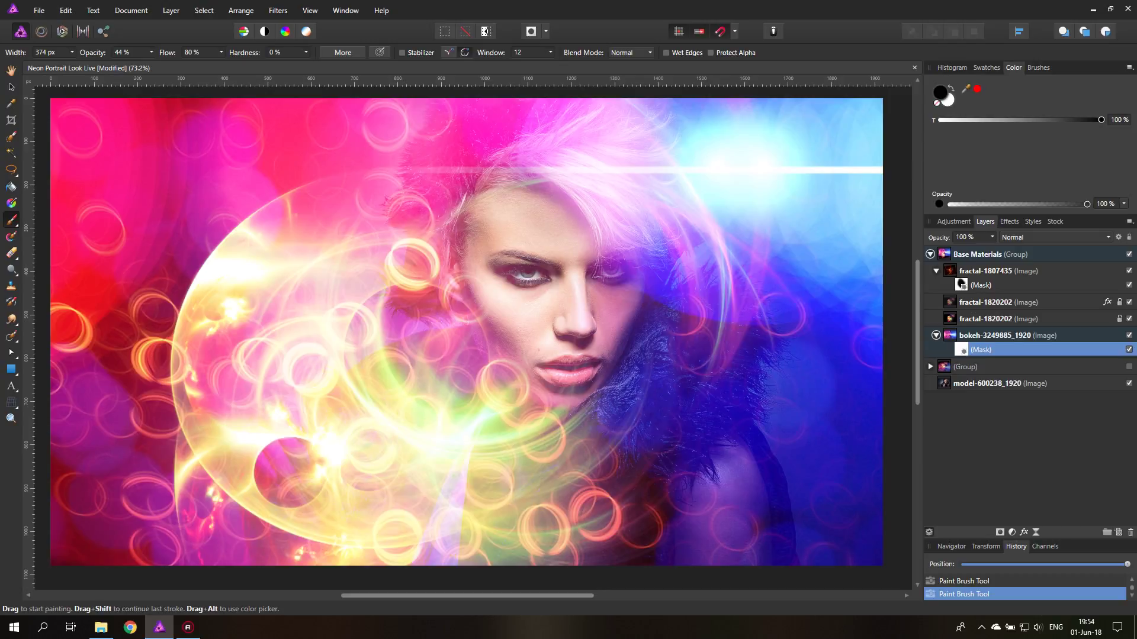
{"action": "left_click", "coordinate": [951, 88]}
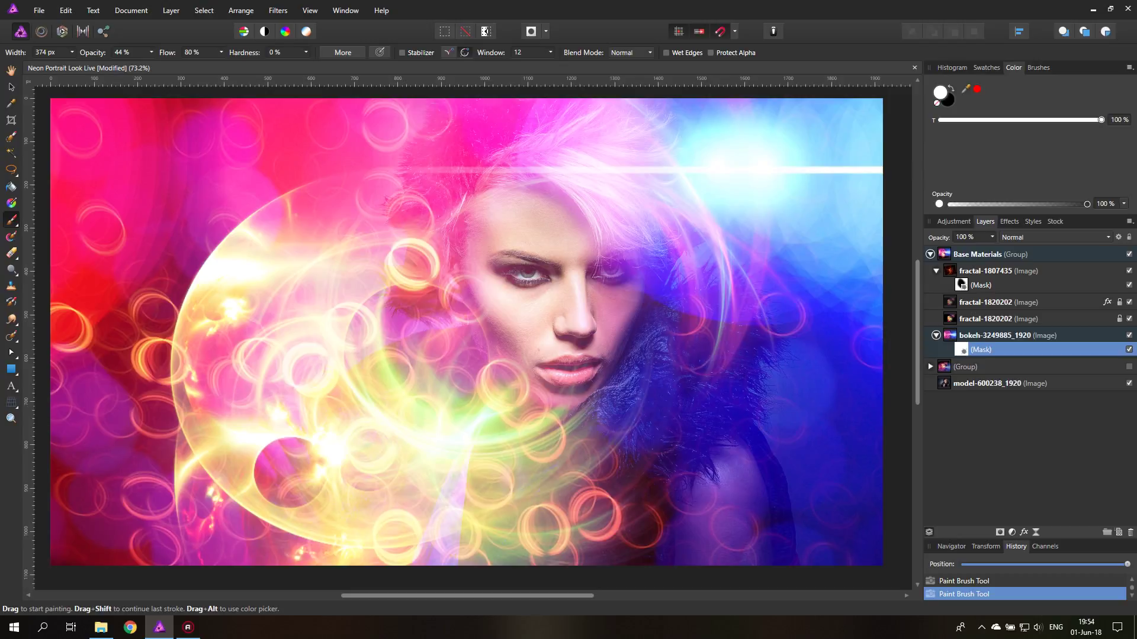
Step: Delete the empty group and add a blank pixel layer above Base Materials
{"action": "left_click", "coordinate": [948, 369]}
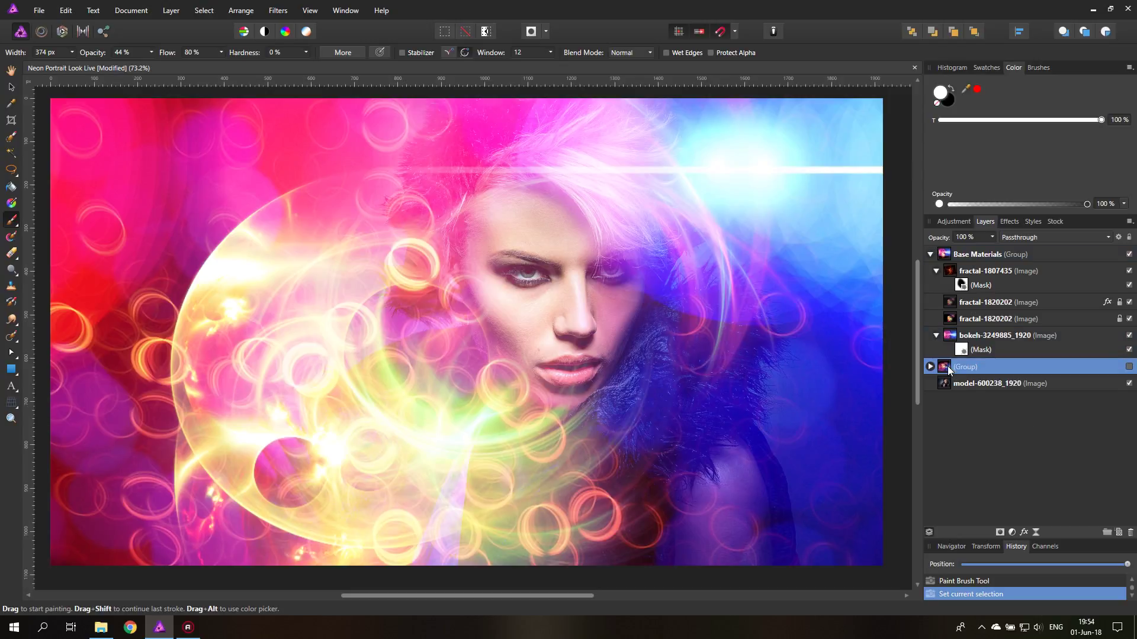
{"action": "left_click", "coordinate": [1130, 533]}
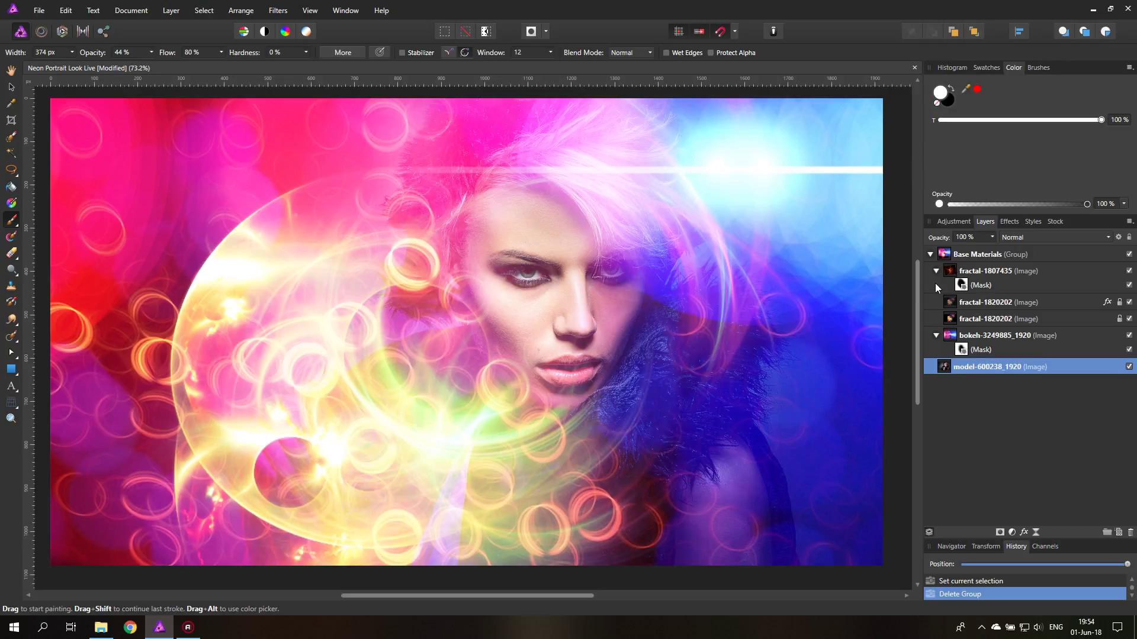
{"action": "left_click", "coordinate": [930, 254]}
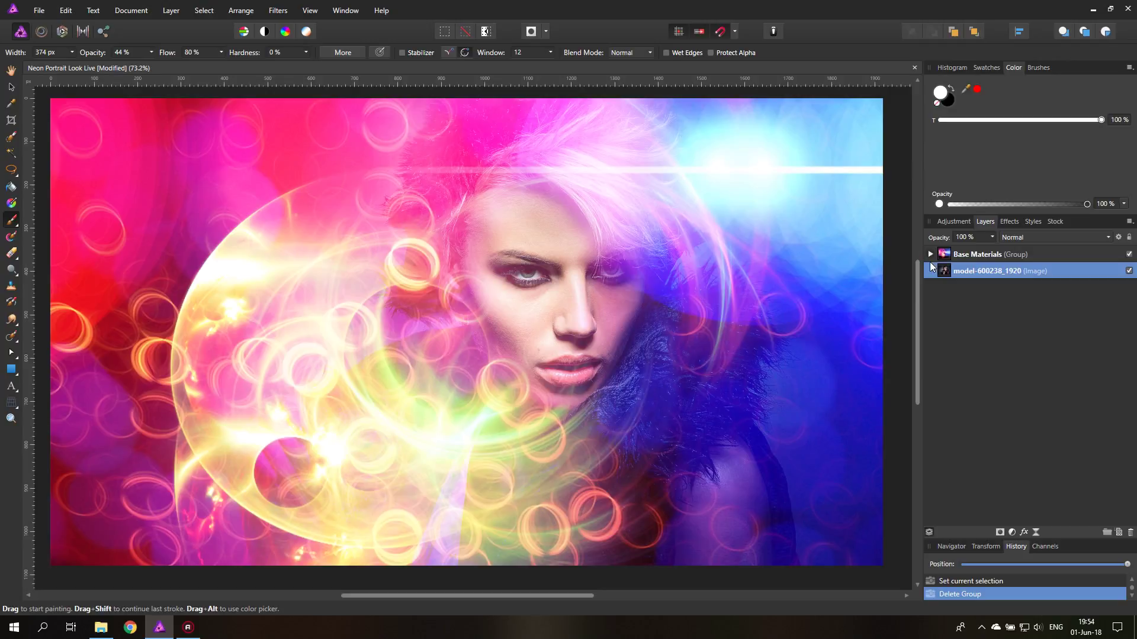
{"action": "left_click", "coordinate": [943, 253]}
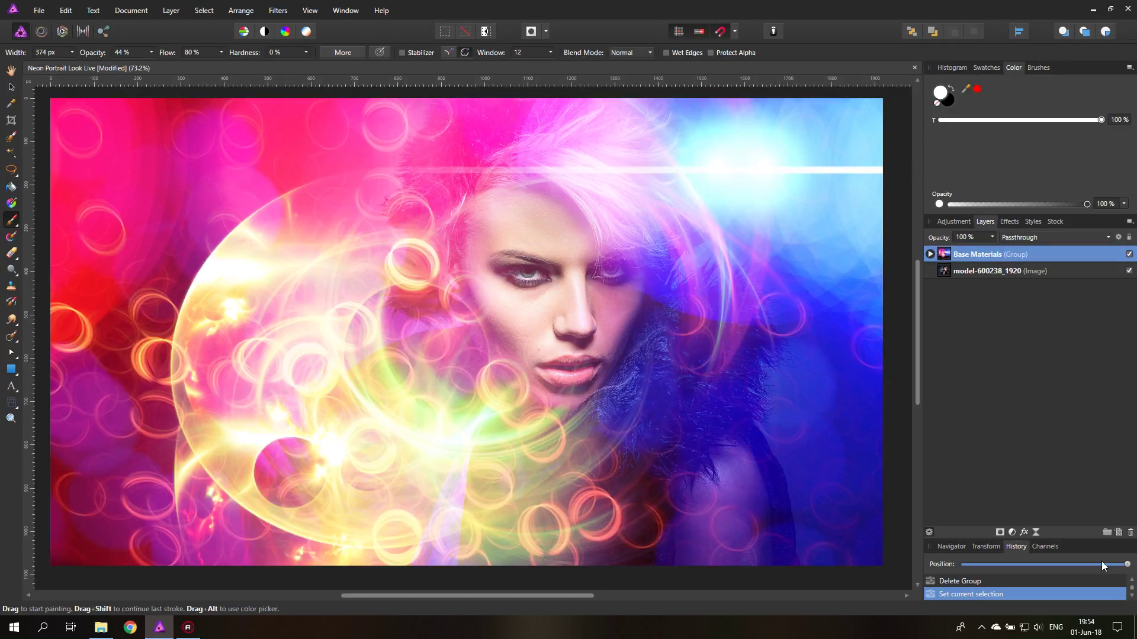
{"action": "left_click", "coordinate": [1119, 532]}
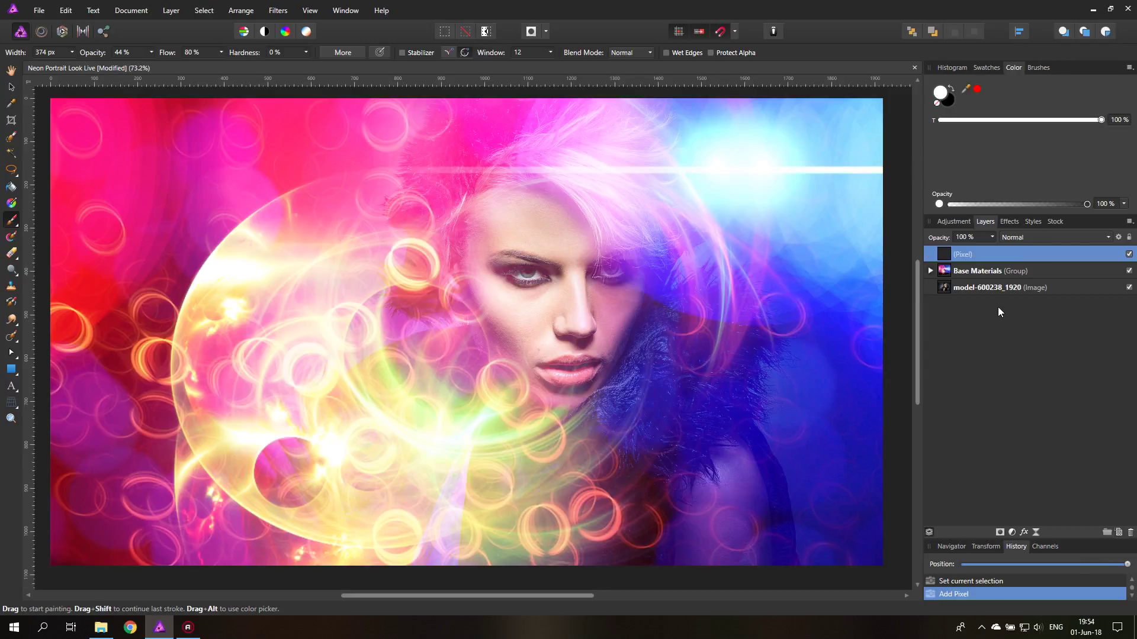
Step: Shrink the brush width to about 39 px and set its blend mode to Screen
{"action": "left_click", "coordinate": [196, 222]}
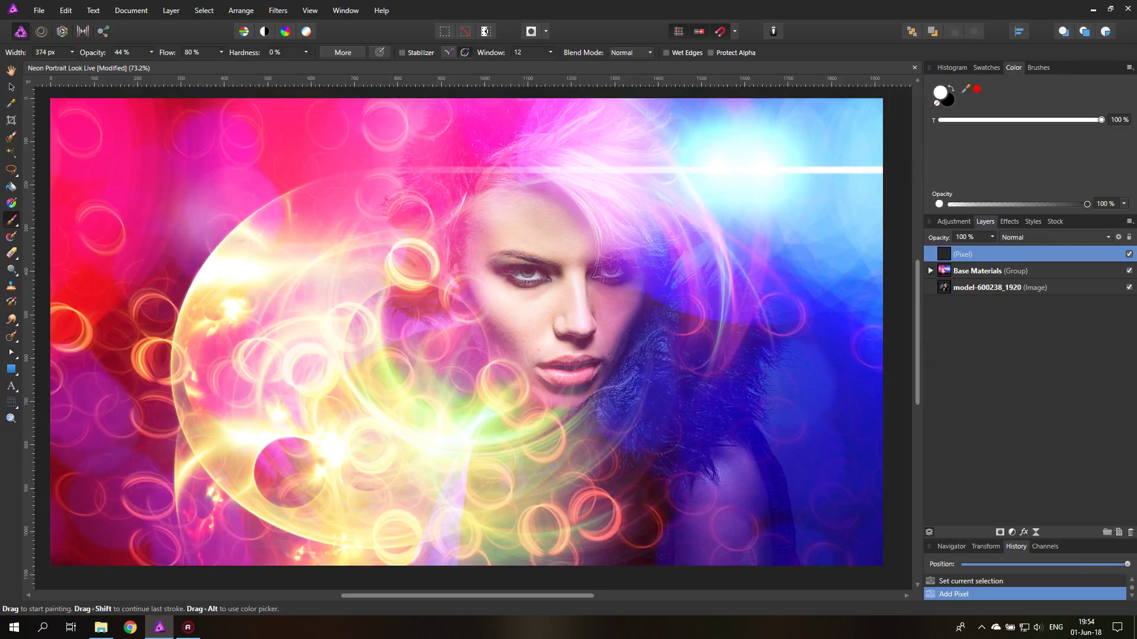
{"action": "left_click", "coordinate": [71, 52]}
{"action": "left_click_drag", "start_coordinate": [74, 64], "coordinate": [42, 66]}
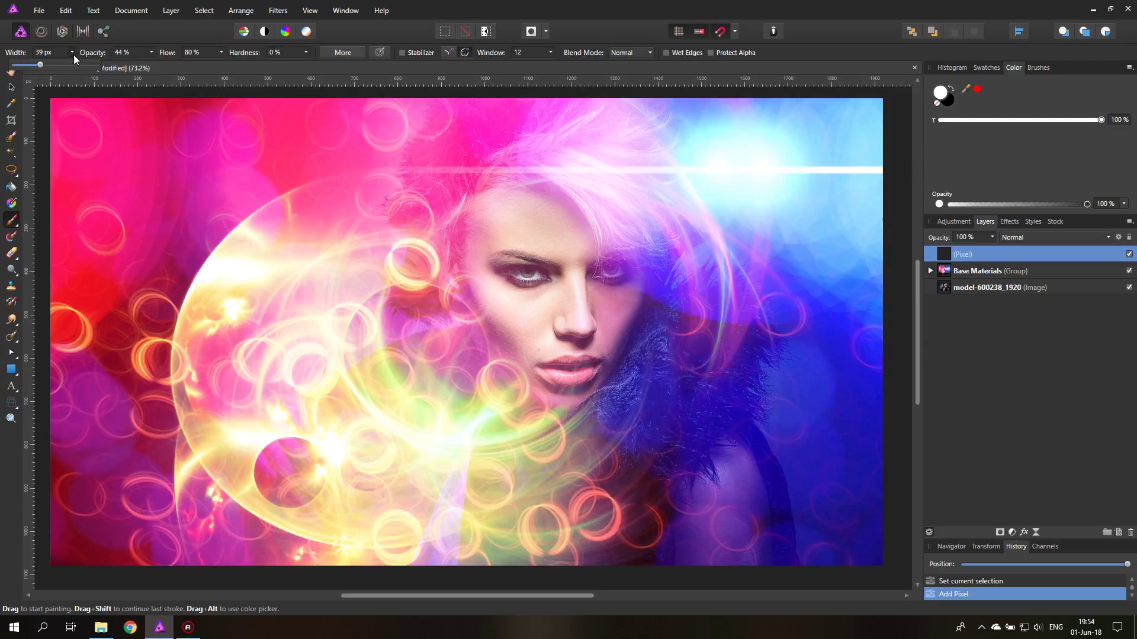
{"action": "left_click", "coordinate": [154, 224]}
{"action": "left_click", "coordinate": [184, 238]}
{"action": "left_click", "coordinate": [623, 53]}
{"action": "left_click", "coordinate": [622, 162]}
{"action": "left_click", "coordinate": [72, 52]}
Step: Sample a light blue from the image's glow as the painting colour
{"action": "double_click", "coordinate": [943, 94]}
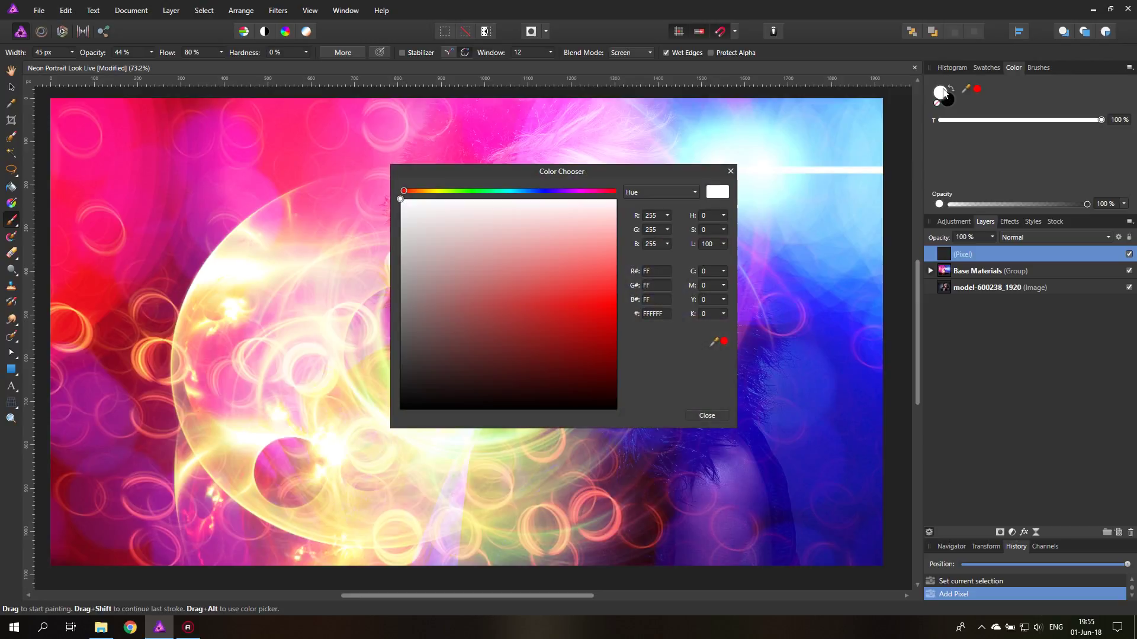
{"action": "left_click", "coordinate": [730, 171]}
{"action": "left_click_drag", "start_coordinate": [966, 89], "coordinate": [723, 282]}
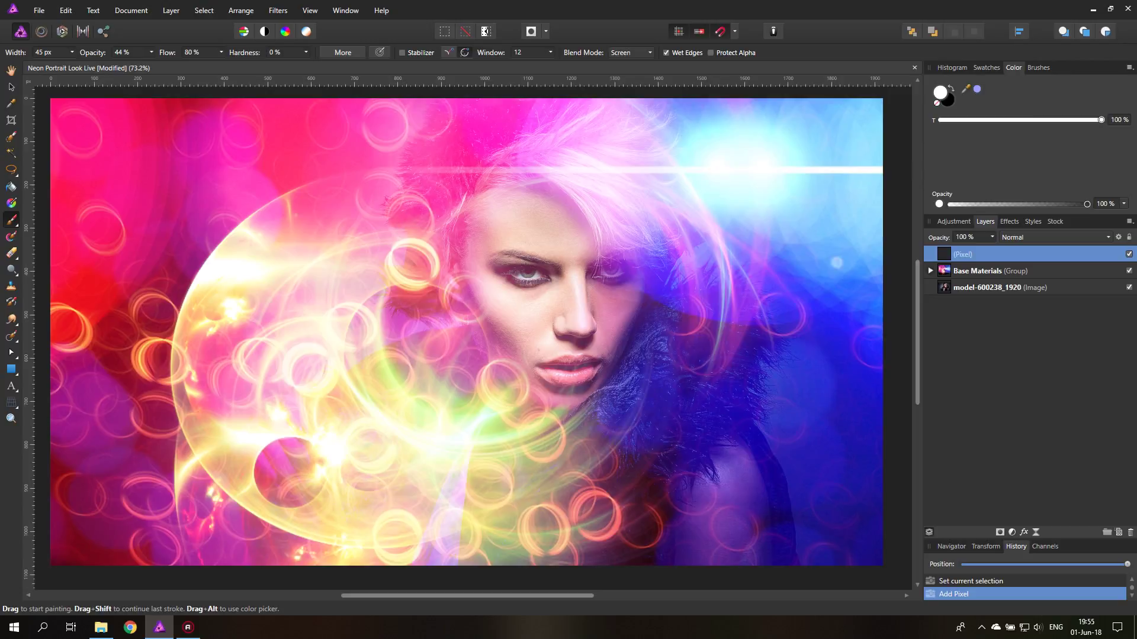
{"action": "left_click_drag", "start_coordinate": [965, 89], "coordinate": [859, 268]}
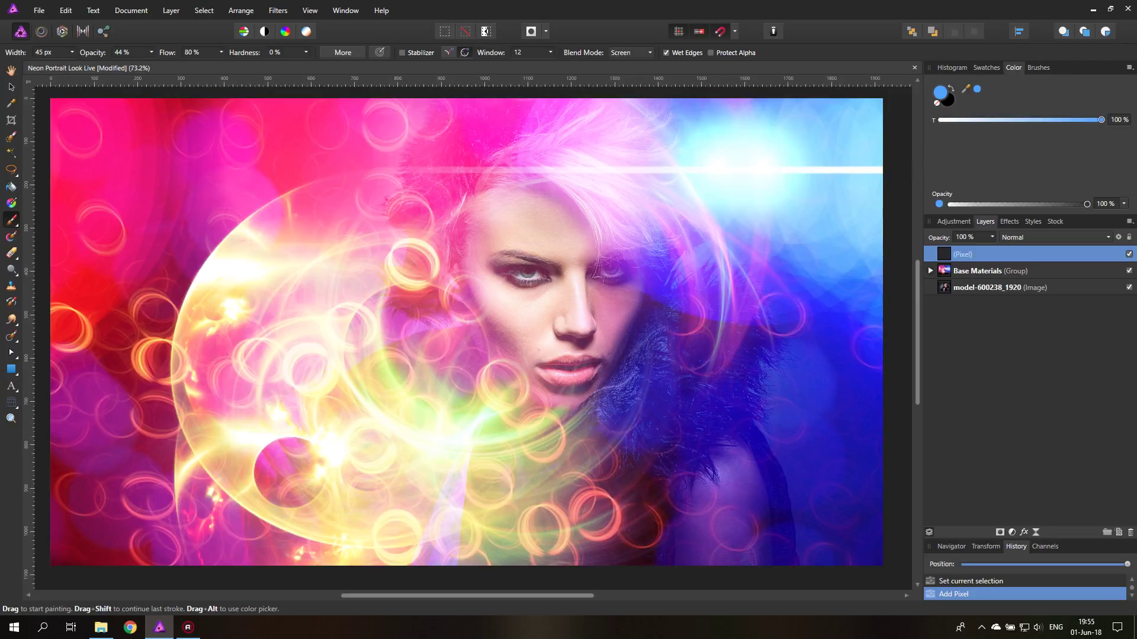
Step: Paint seven long curving light-blue strokes across the left half of the portrait
{"action": "mouse_move", "coordinate": [409, 560]}
{"action": "left_mouse_down"}
{"action": "mouse_move", "coordinate": [275, 115]}
{"action": "mouse_move", "coordinate": [251, 101]}
{"action": "left_mouse_up"}
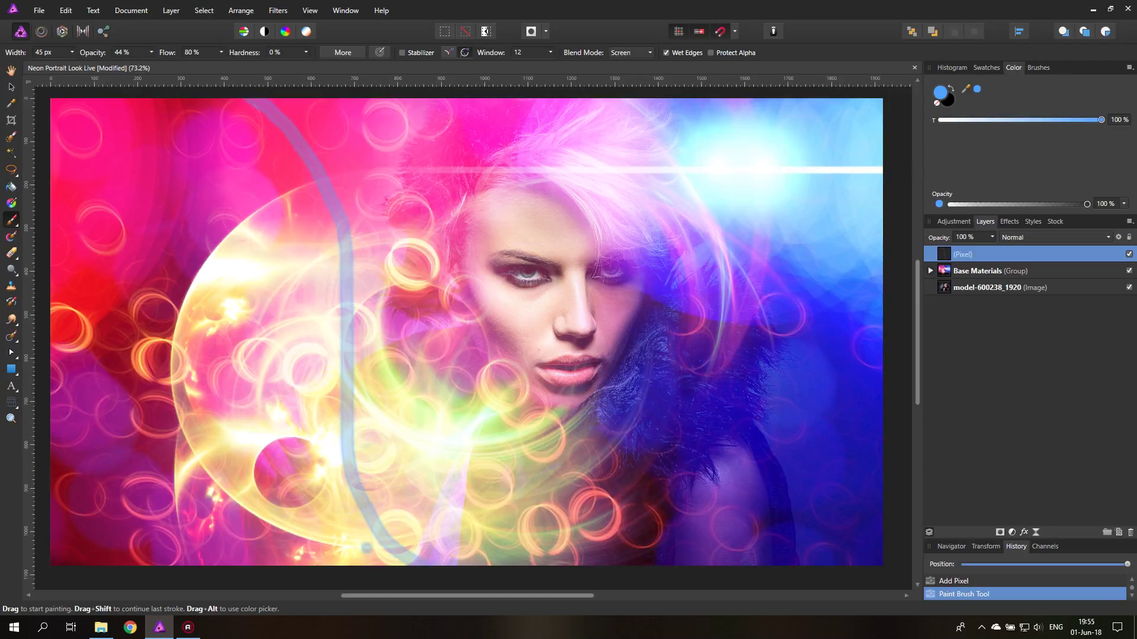
{"action": "mouse_move", "coordinate": [366, 547]}
{"action": "left_mouse_down"}
{"action": "mouse_move", "coordinate": [355, 446]}
{"action": "mouse_move", "coordinate": [373, 237]}
{"action": "mouse_move", "coordinate": [305, 101]}
{"action": "left_mouse_up"}
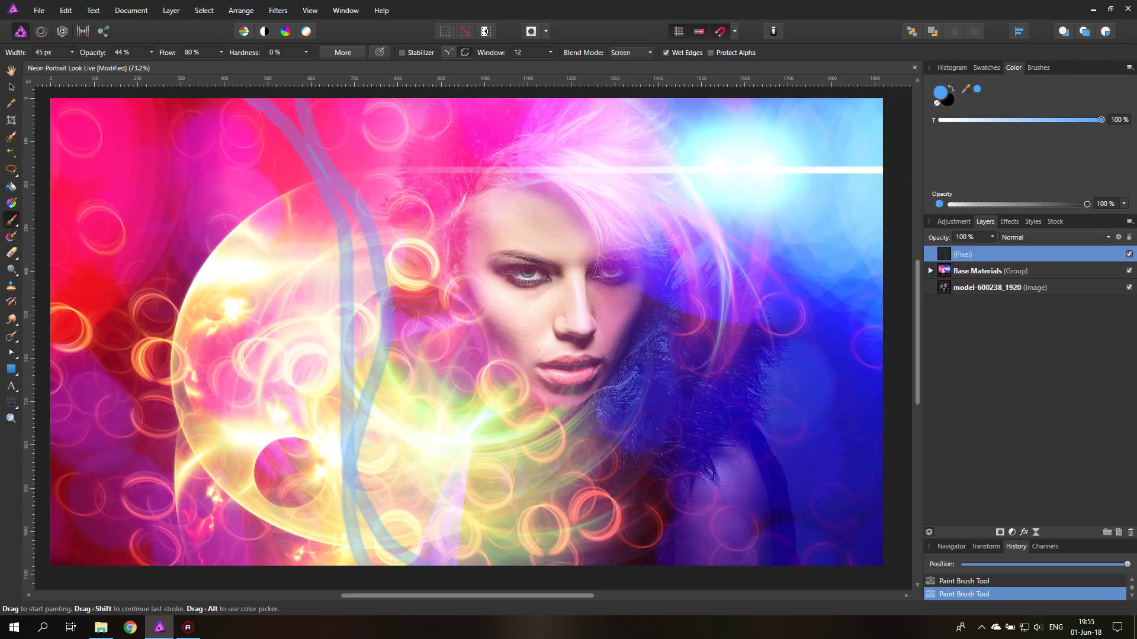
{"action": "mouse_move", "coordinate": [486, 547]}
{"action": "left_mouse_down"}
{"action": "mouse_move", "coordinate": [480, 492]}
{"action": "mouse_move", "coordinate": [213, 210]}
{"action": "mouse_move", "coordinate": [161, 102]}
{"action": "left_mouse_up"}
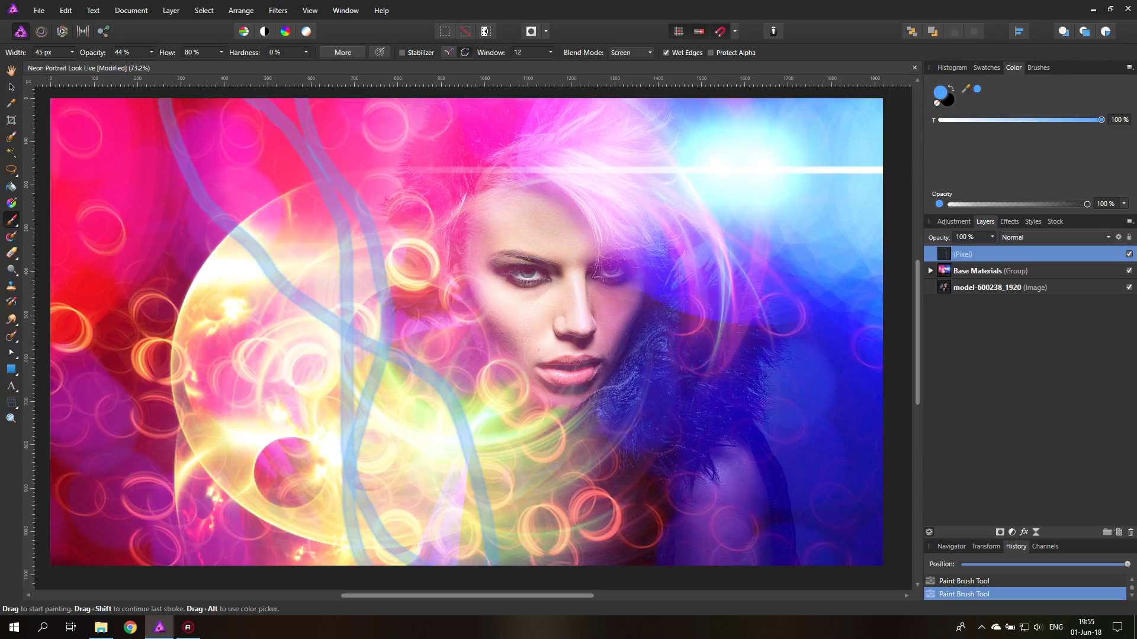
{"action": "mouse_move", "coordinate": [52, 129]}
{"action": "left_mouse_down"}
{"action": "mouse_move", "coordinate": [87, 148]}
{"action": "mouse_move", "coordinate": [468, 521]}
{"action": "mouse_move", "coordinate": [482, 560]}
{"action": "left_mouse_up"}
{"action": "mouse_move", "coordinate": [138, 102]}
{"action": "left_mouse_down"}
{"action": "mouse_move", "coordinate": [169, 283]}
{"action": "mouse_move", "coordinate": [258, 447]}
{"action": "mouse_move", "coordinate": [464, 563]}
{"action": "left_mouse_up"}
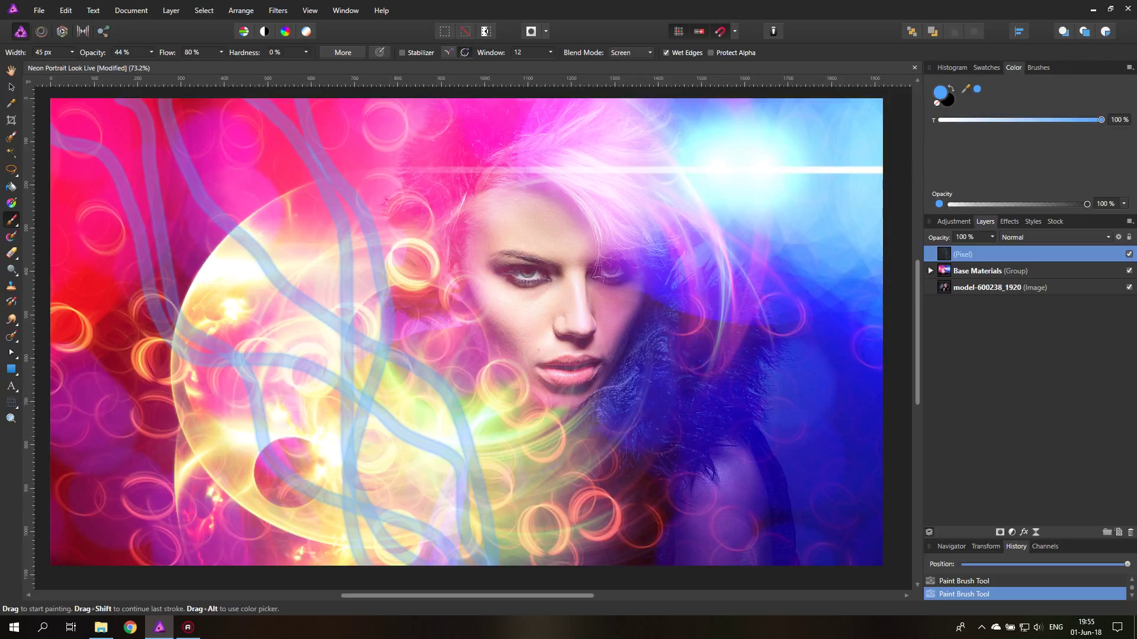
{"action": "mouse_move", "coordinate": [52, 248]}
{"action": "left_mouse_down"}
{"action": "mouse_move", "coordinate": [328, 350]}
{"action": "mouse_move", "coordinate": [481, 547]}
{"action": "left_mouse_up"}
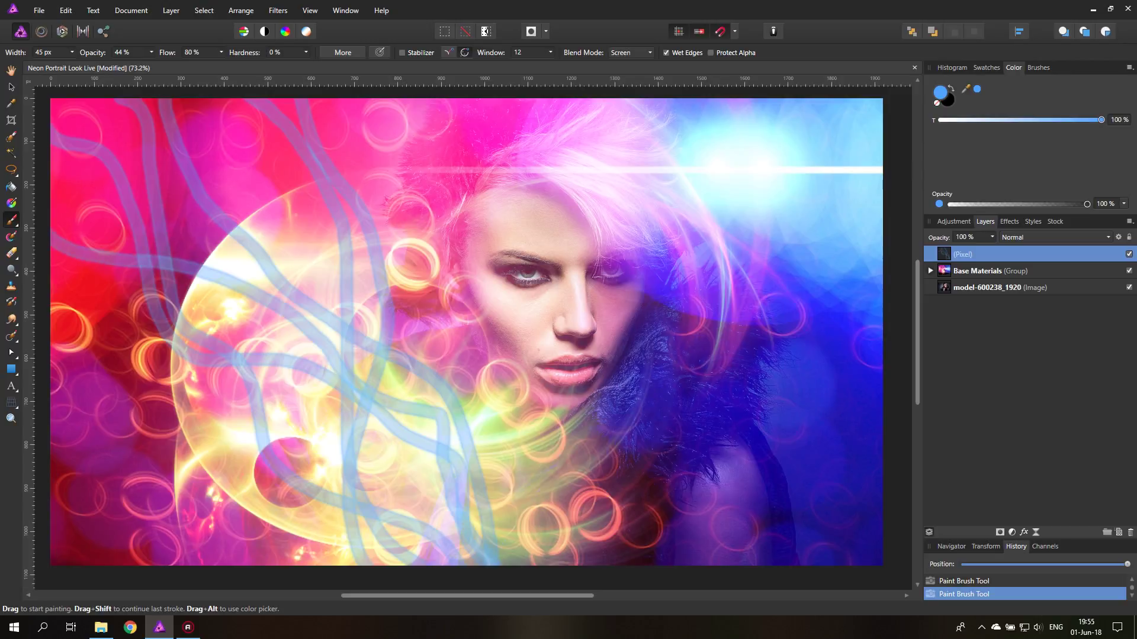
{"action": "mouse_move", "coordinate": [52, 320]}
{"action": "left_mouse_down"}
{"action": "mouse_move", "coordinate": [299, 400]}
{"action": "mouse_move", "coordinate": [441, 562]}
{"action": "left_mouse_up"}
{"action": "left_click", "coordinate": [12, 87]}
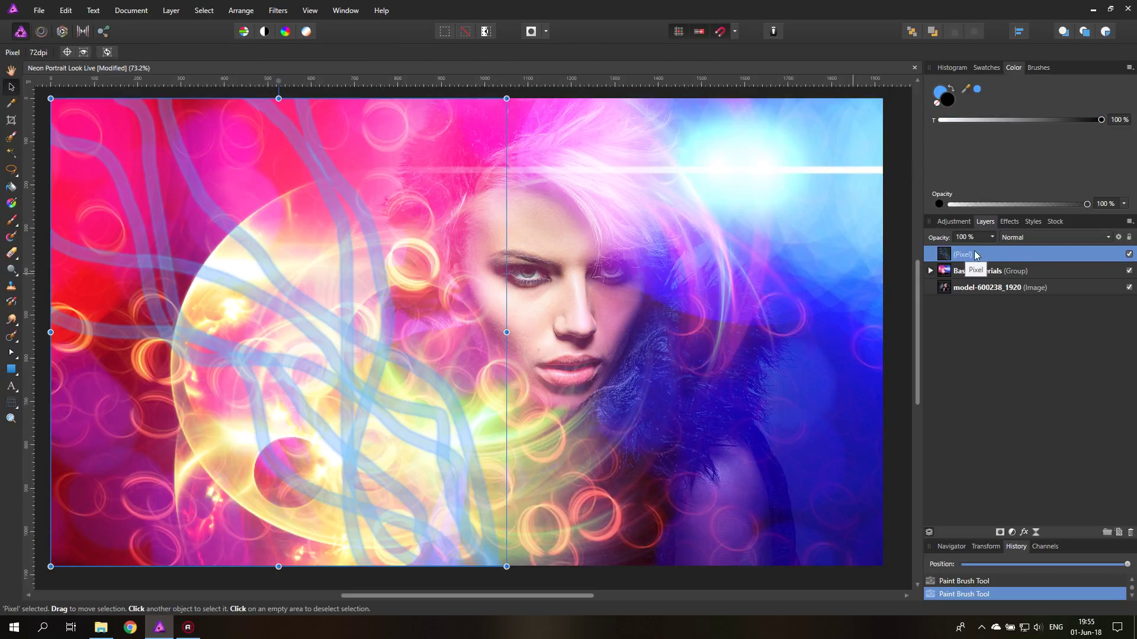
Step: Set the strokes layer to Screen, duplicate it, and enlarge the copy, shifting it up-left
{"action": "left_click", "coordinate": [1033, 239]}
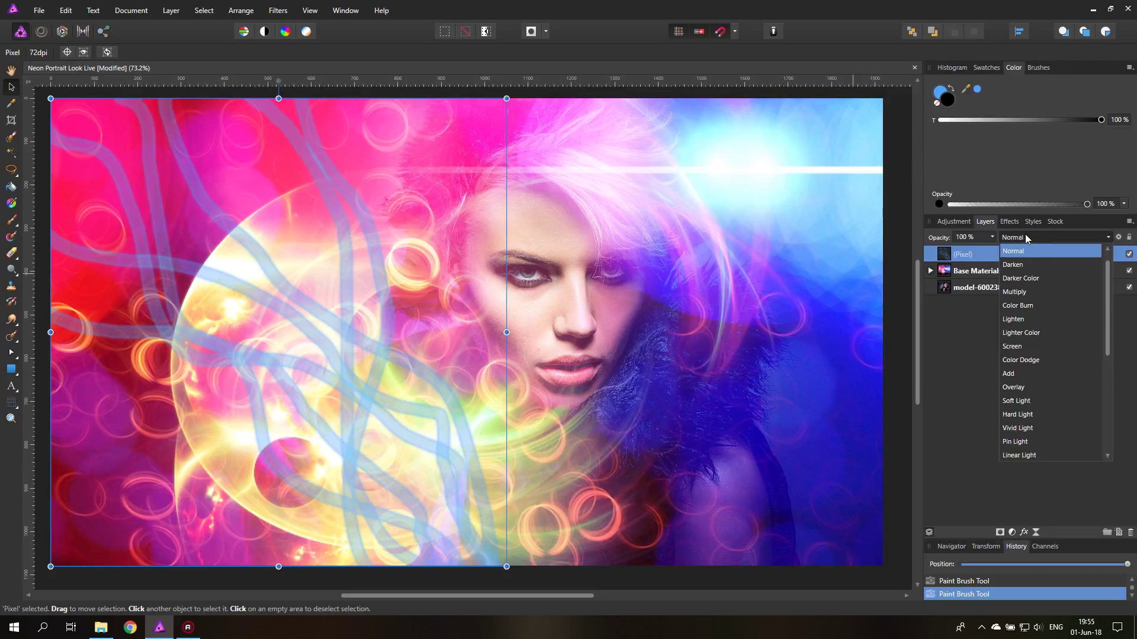
{"action": "left_click", "coordinate": [1020, 346]}
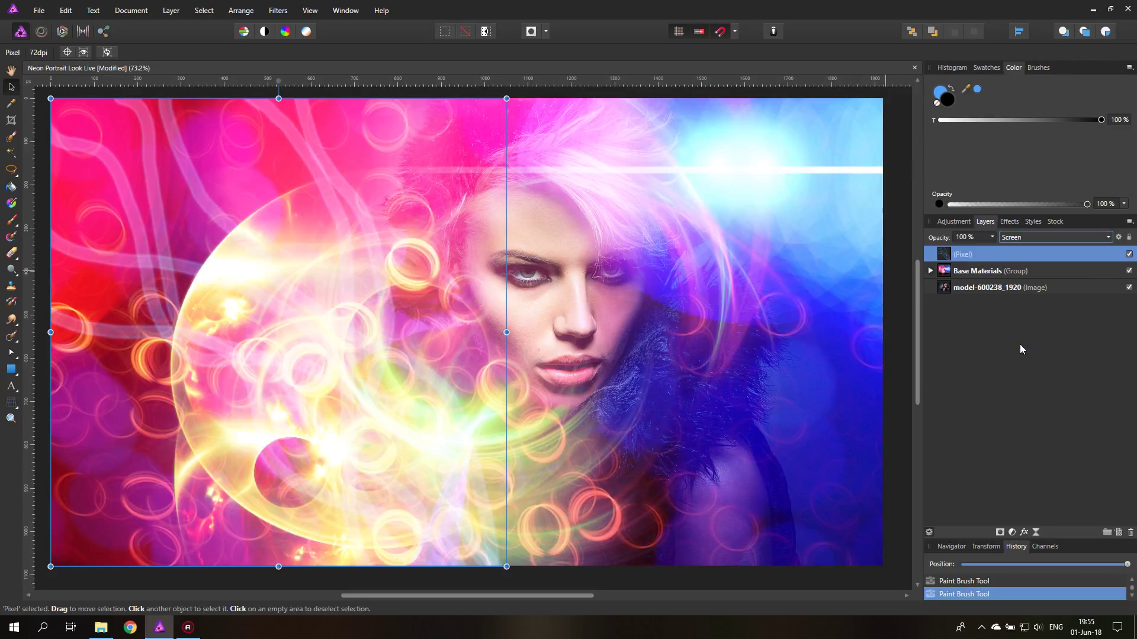
{"action": "right_click", "coordinate": [946, 259]}
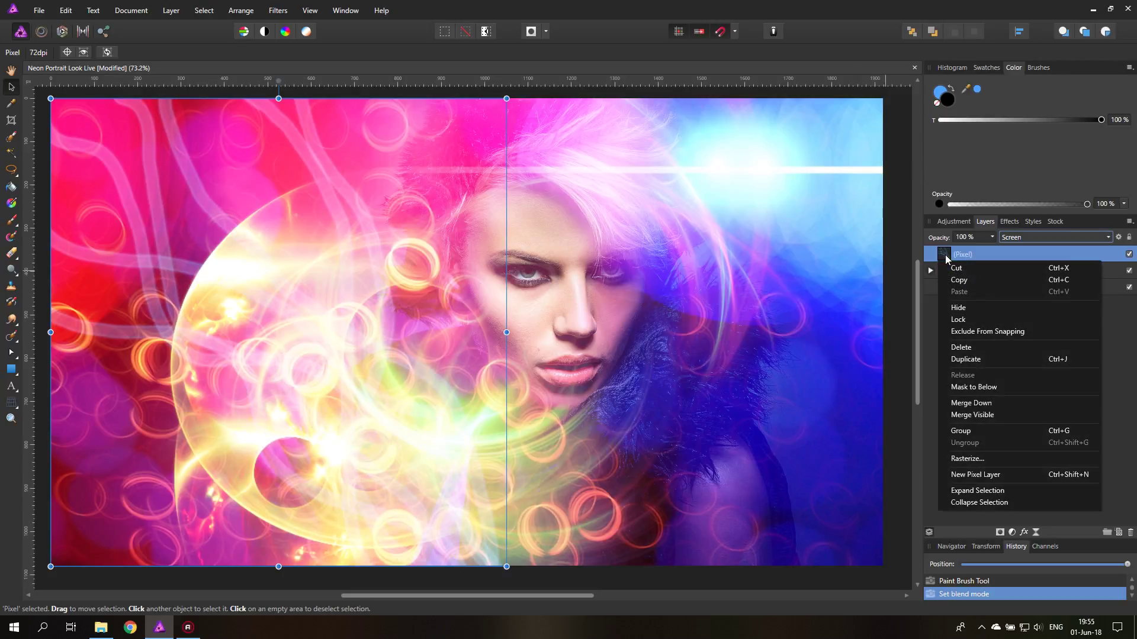
{"action": "left_click", "coordinate": [971, 358]}
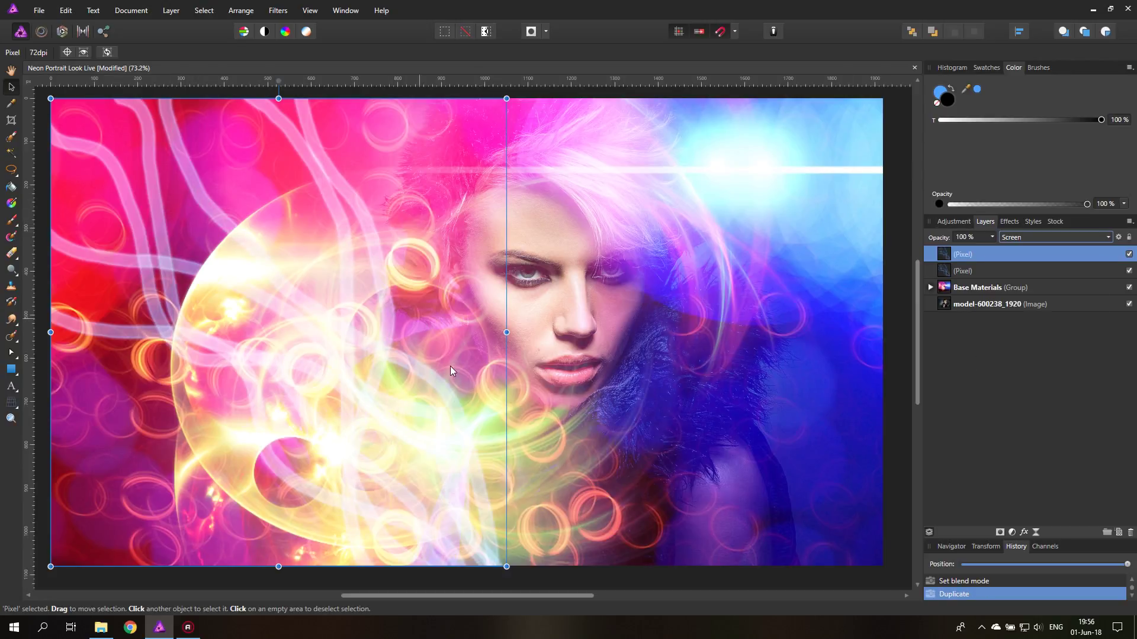
{"action": "left_click", "coordinate": [10, 419]}
{"action": "left_click", "coordinate": [193, 295], "text": "alt"}
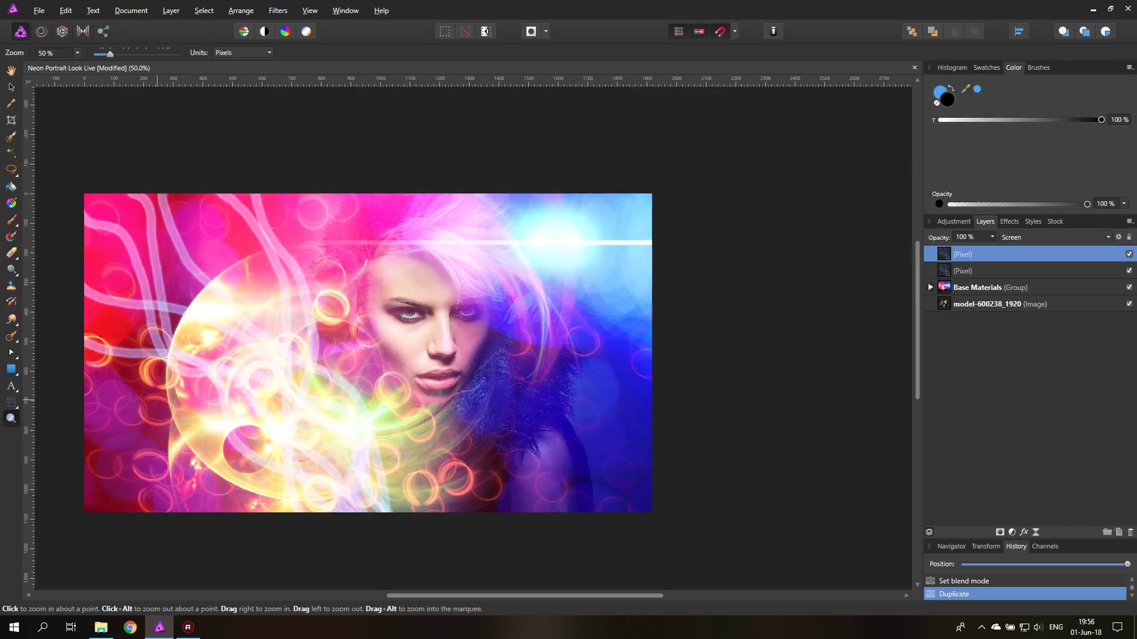
{"action": "left_click", "coordinate": [10, 87]}
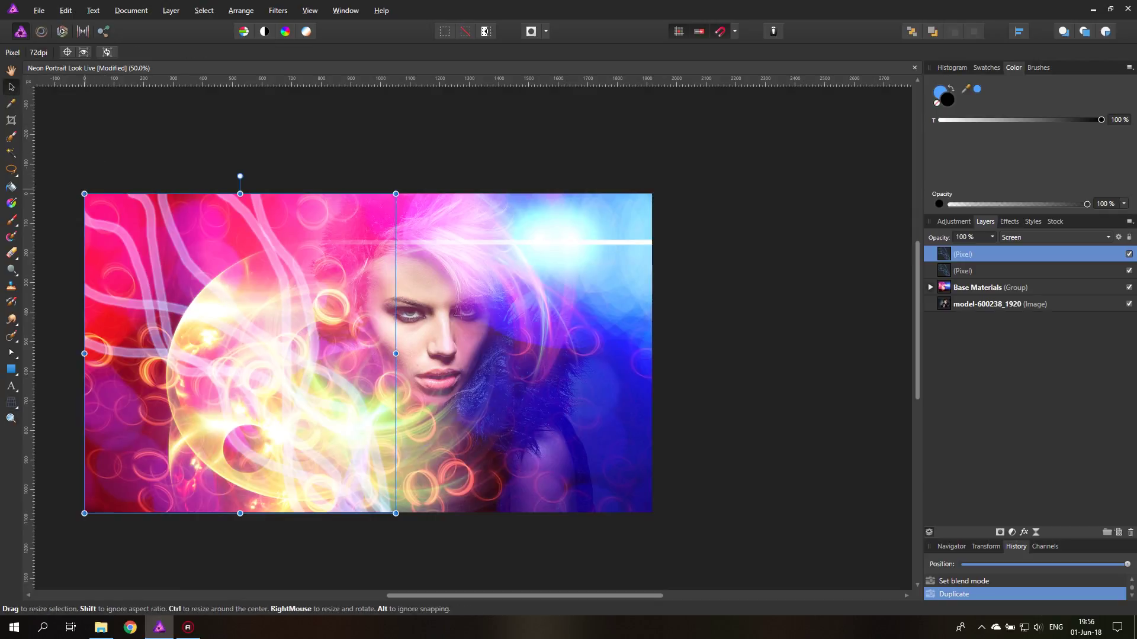
{"action": "left_click_drag", "start_coordinate": [84, 194], "coordinate": [71, 181]}
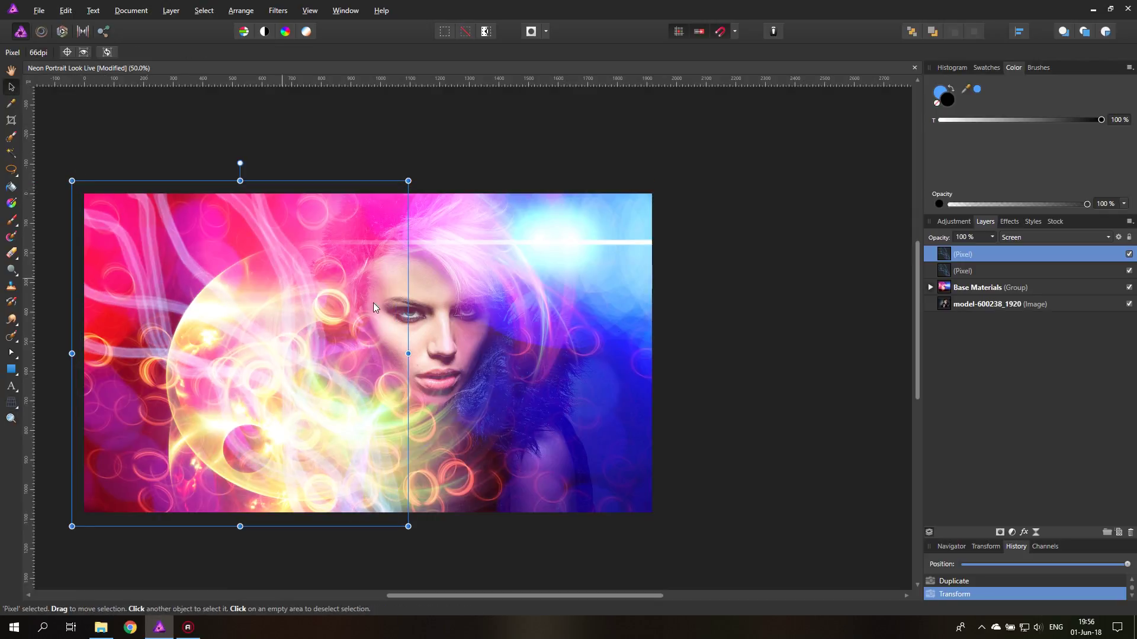
{"action": "left_click_drag", "start_coordinate": [332, 388], "coordinate": [324, 375]}
Step: Duplicate the strokes twice more, offsetting and slightly rotating each new copy
{"action": "right_click", "coordinate": [950, 255]}
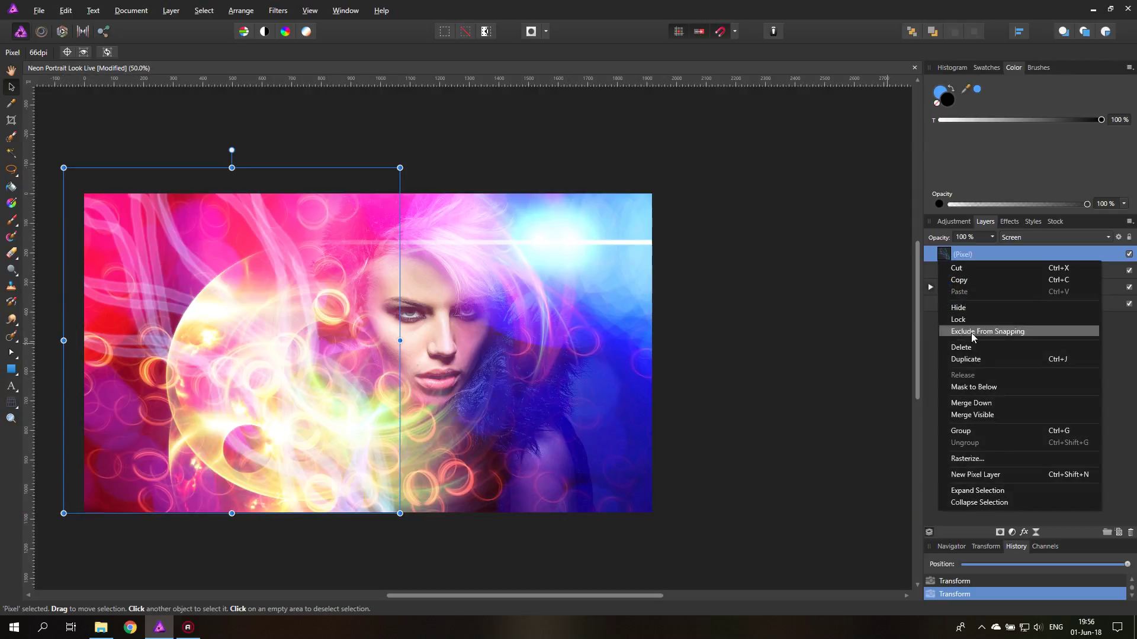
{"action": "left_click", "coordinate": [965, 360]}
{"action": "left_click_drag", "start_coordinate": [226, 305], "coordinate": [242, 298]}
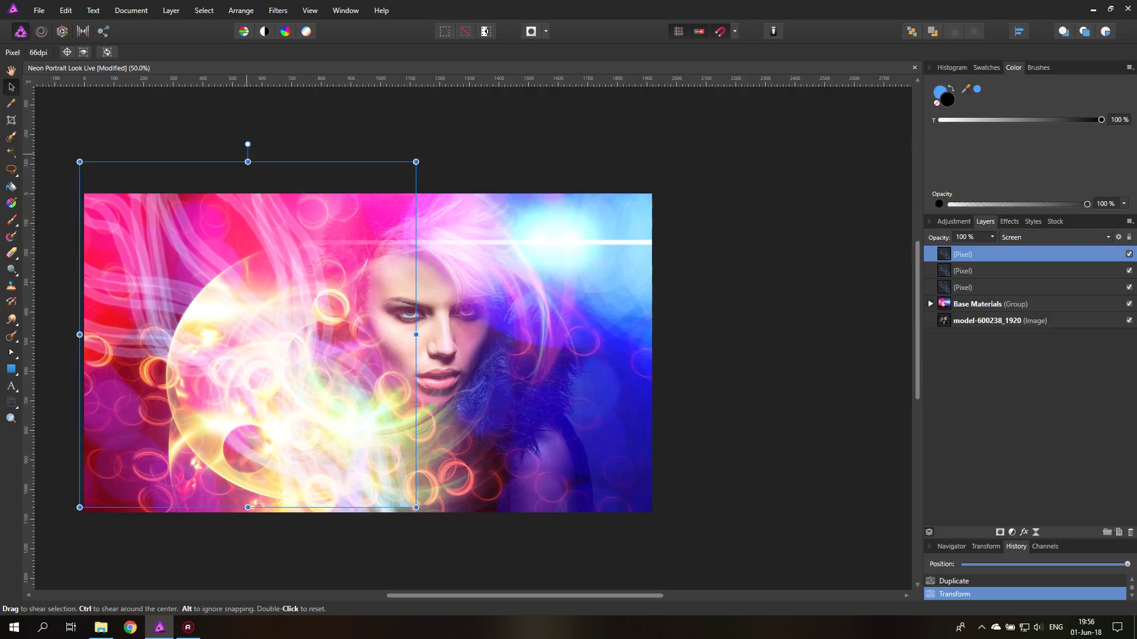
{"action": "left_click_drag", "start_coordinate": [248, 144], "coordinate": [264, 143]}
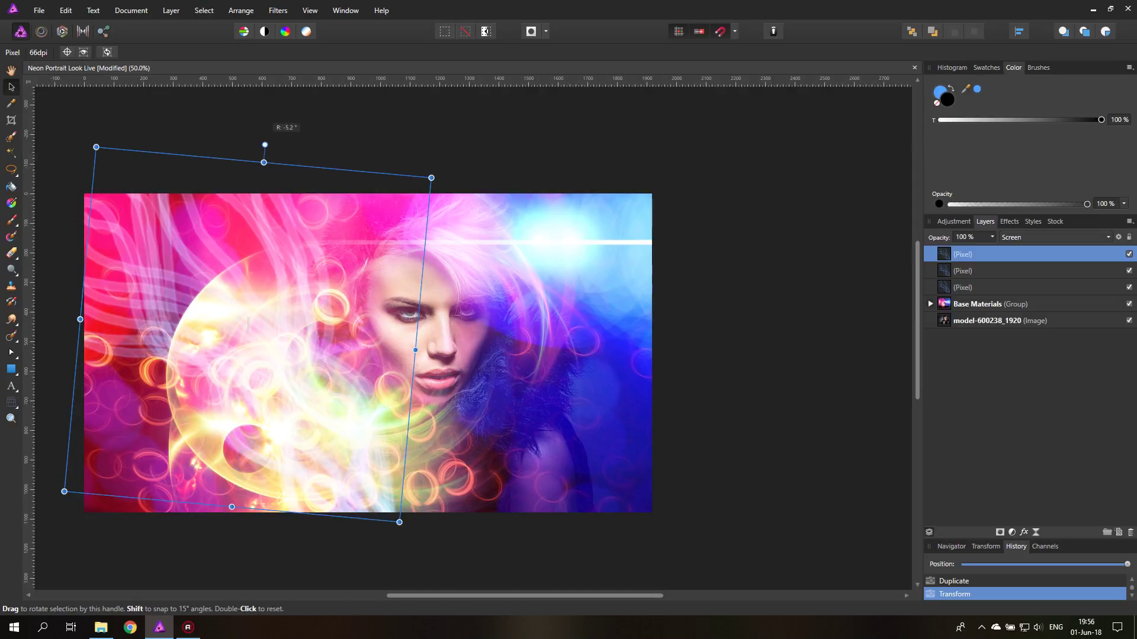
{"action": "mouse_move", "coordinate": [261, 243]}
{"action": "left_mouse_down"}
{"action": "mouse_move", "coordinate": [257, 222]}
{"action": "mouse_move", "coordinate": [261, 242]}
{"action": "left_mouse_up"}
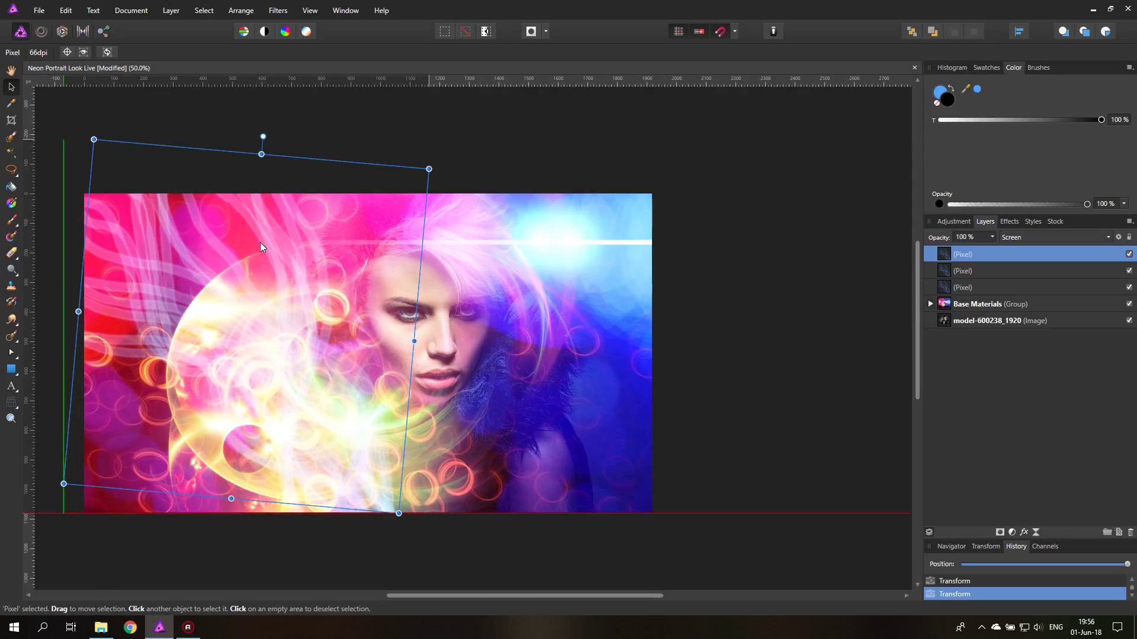
{"action": "right_click", "coordinate": [945, 258]}
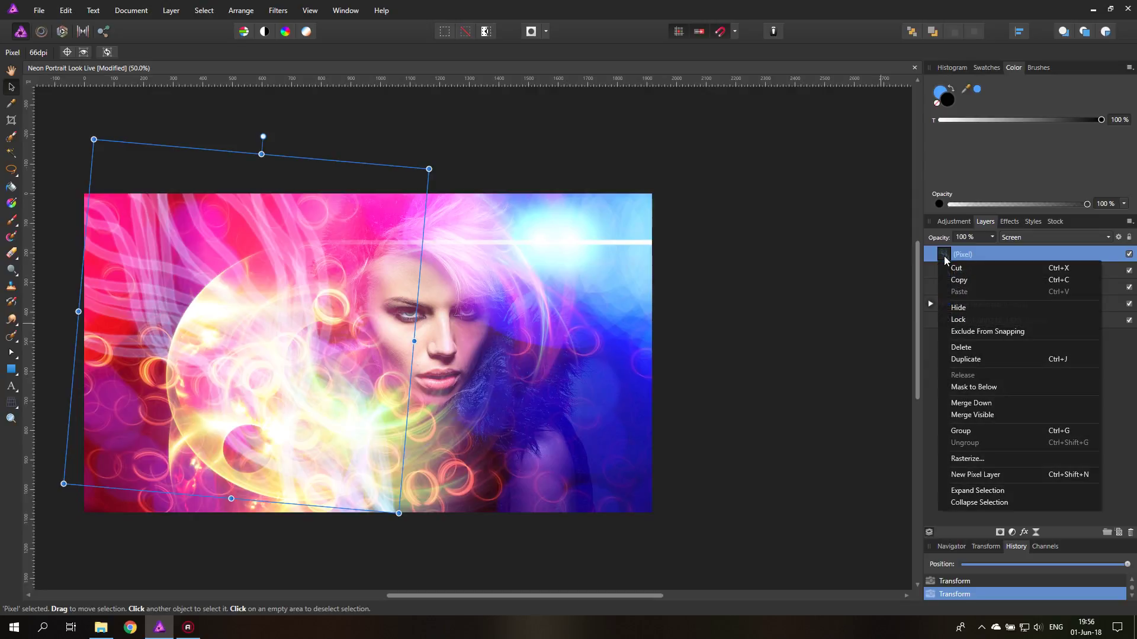
{"action": "left_click", "coordinate": [966, 360]}
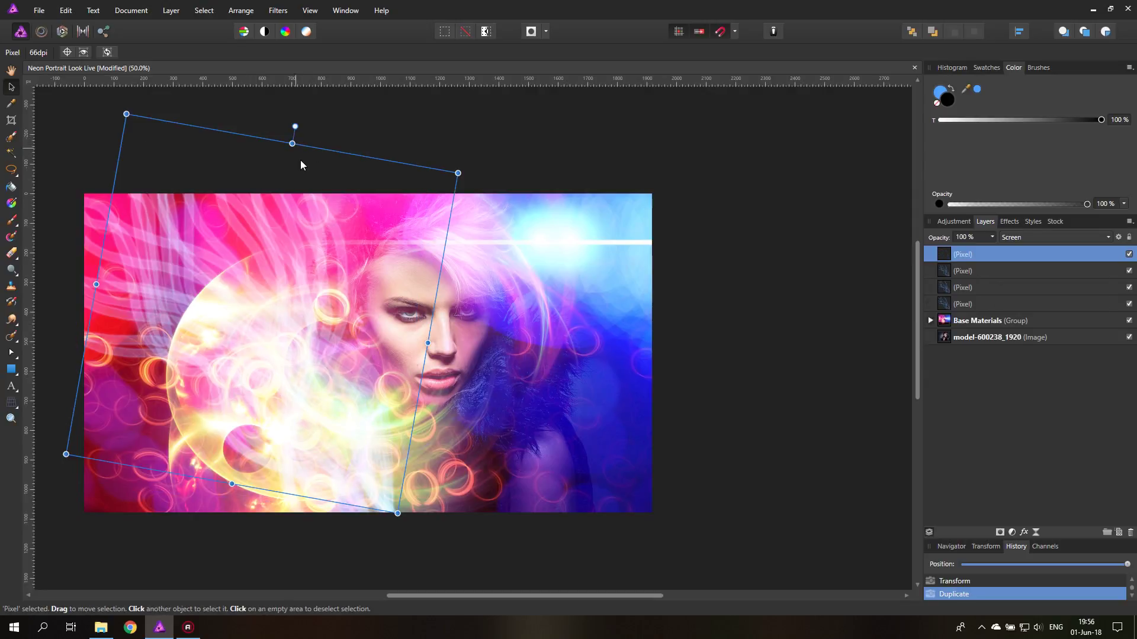
{"action": "left_click_drag", "start_coordinate": [315, 174], "coordinate": [308, 182]}
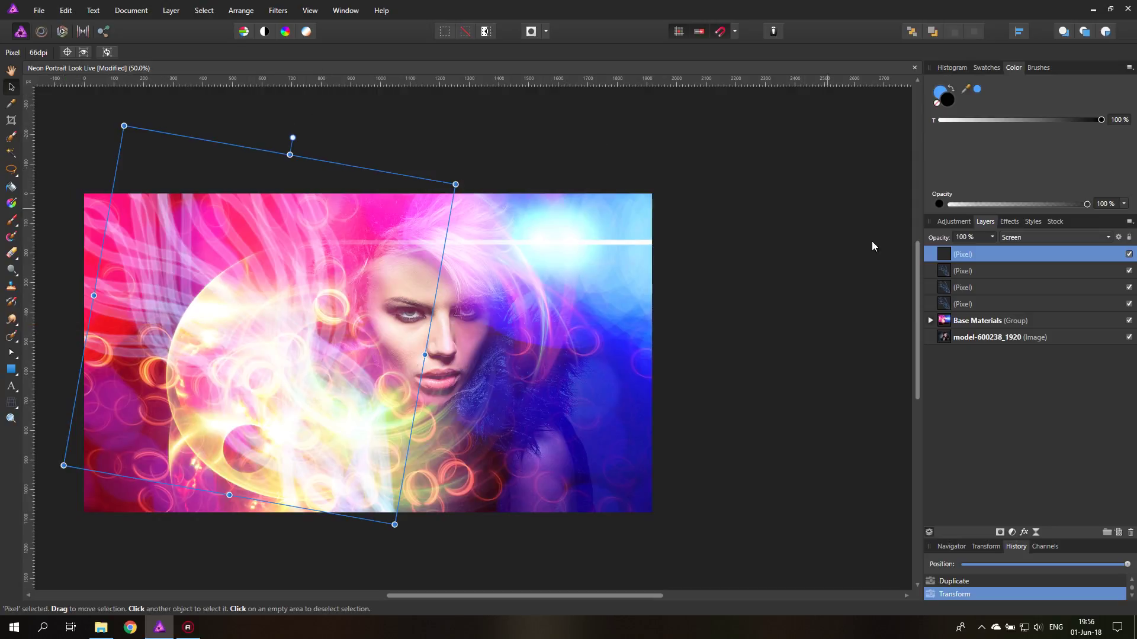
Step: Group the four stroke layers and rotate the group over the portrait's right side
{"action": "left_click", "coordinate": [949, 302], "text": "shift"}
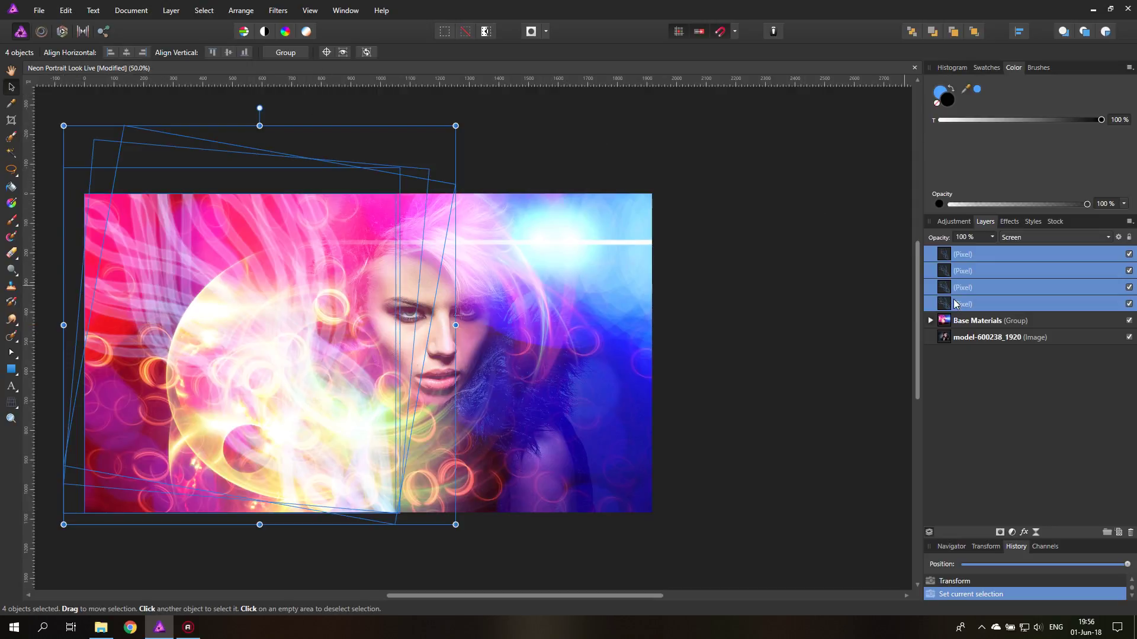
{"action": "key", "text": "ctrl+g"}
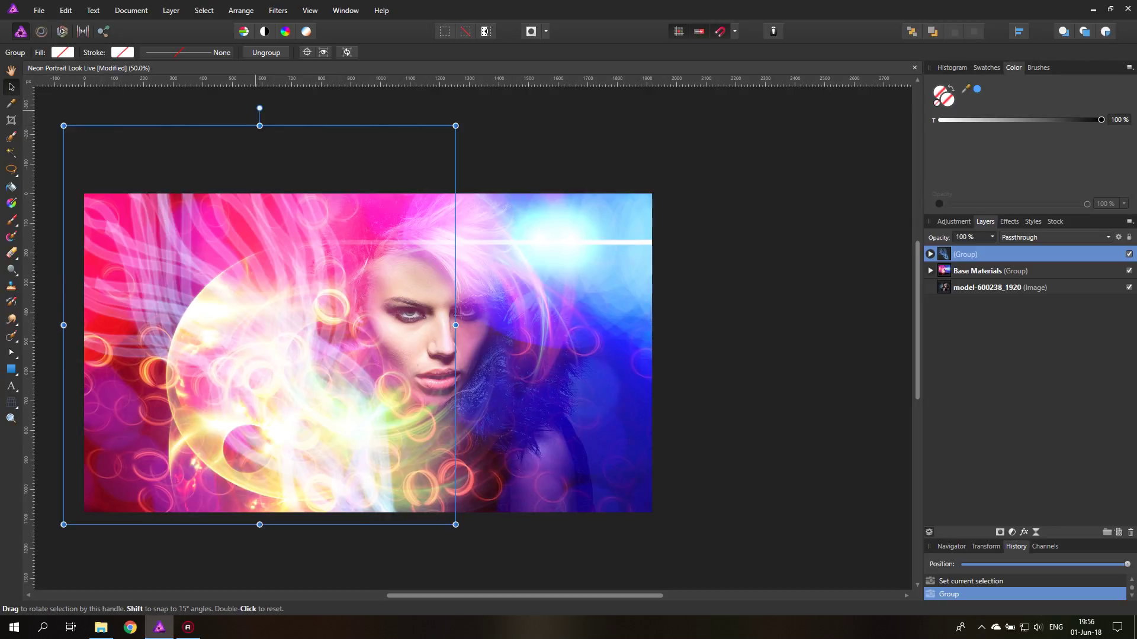
{"action": "left_click_drag", "start_coordinate": [259, 108], "coordinate": [293, 110]}
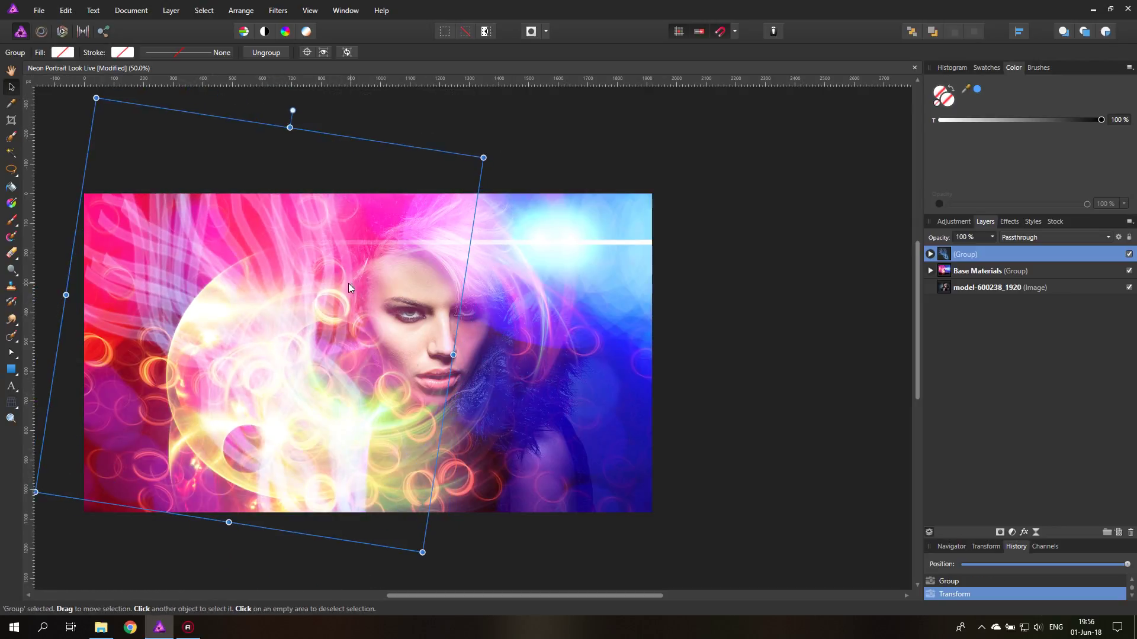
{"action": "left_click_drag", "start_coordinate": [348, 283], "coordinate": [287, 281]}
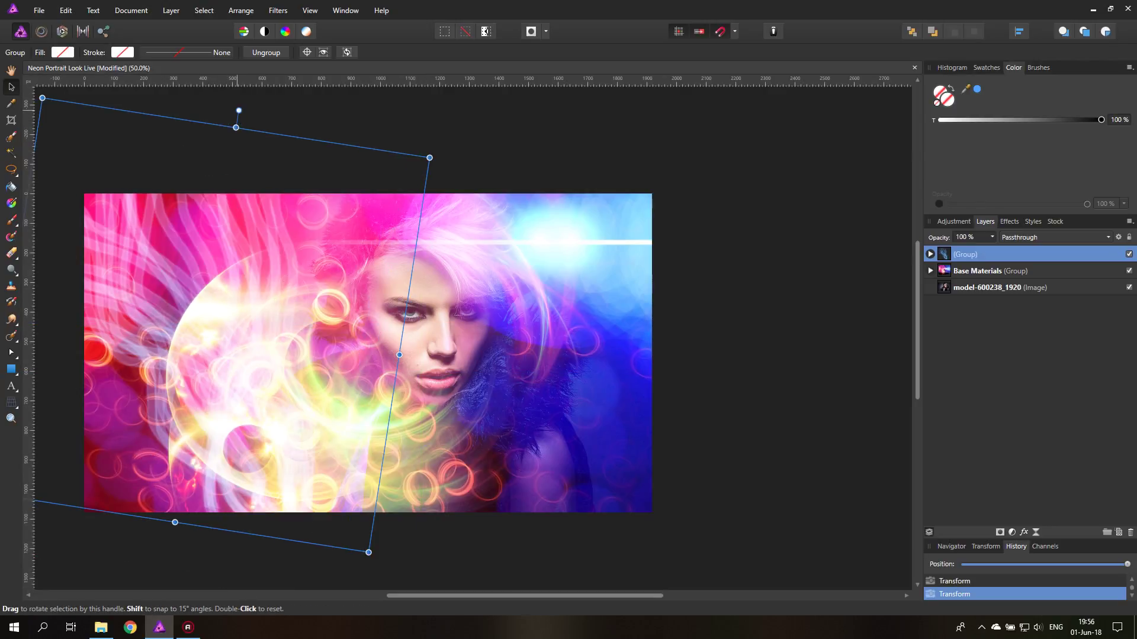
{"action": "left_click_drag", "start_coordinate": [239, 111], "coordinate": [355, 244]}
{"action": "left_click_drag", "start_coordinate": [222, 274], "coordinate": [641, 376]}
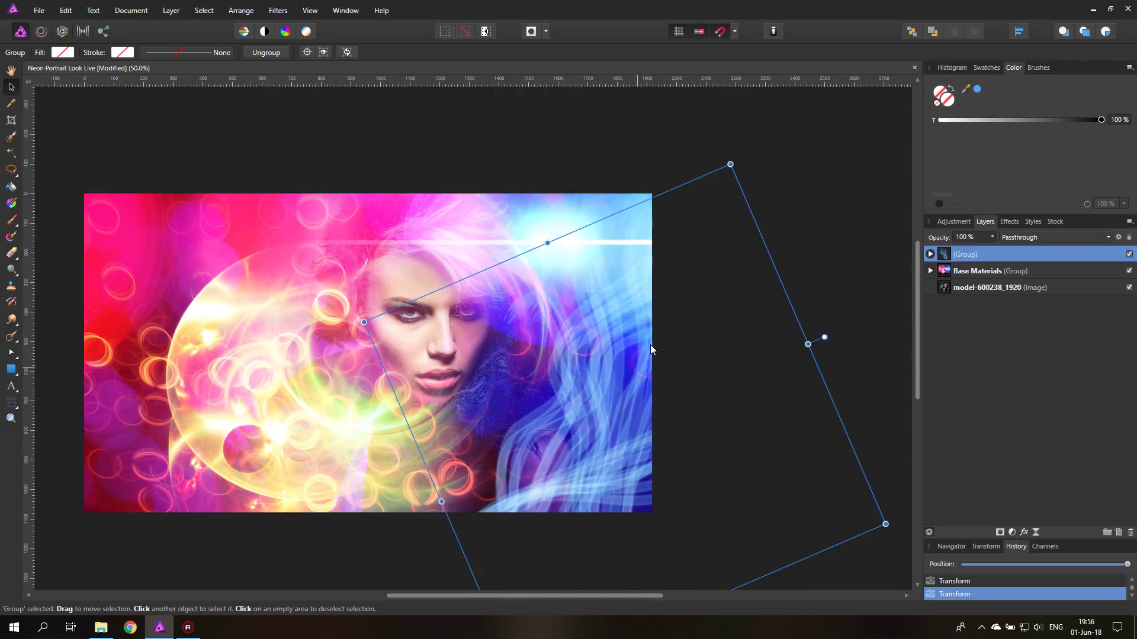
Step: Fine-tune the stroke group's rotation to about -59° and shift it up and right
{"action": "left_click", "coordinate": [820, 341]}
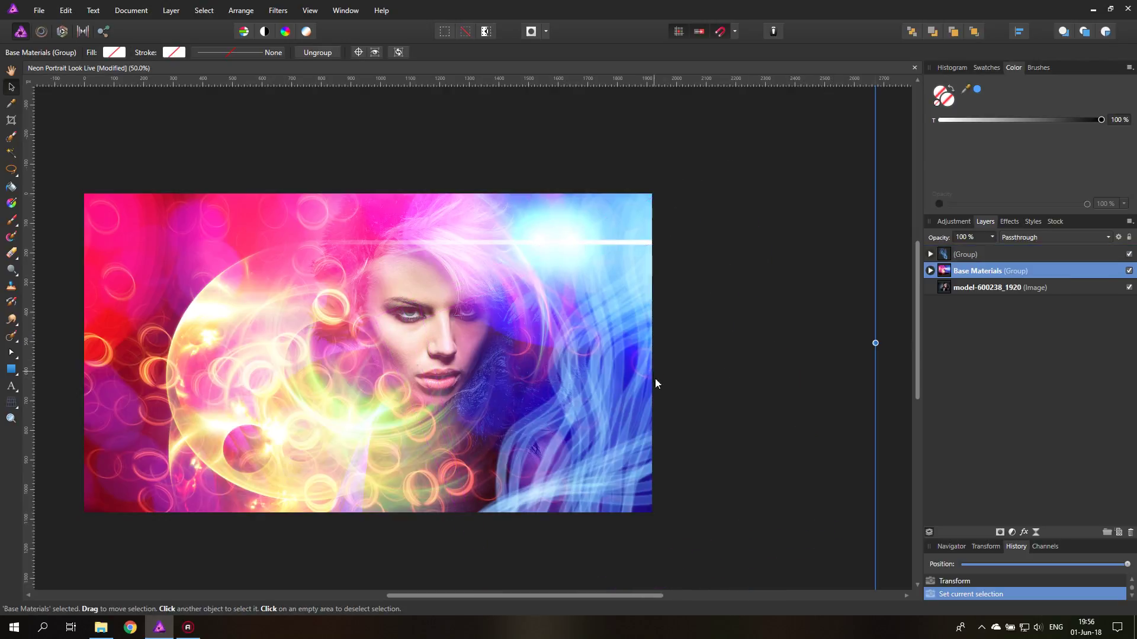
{"action": "left_click", "coordinate": [817, 339]}
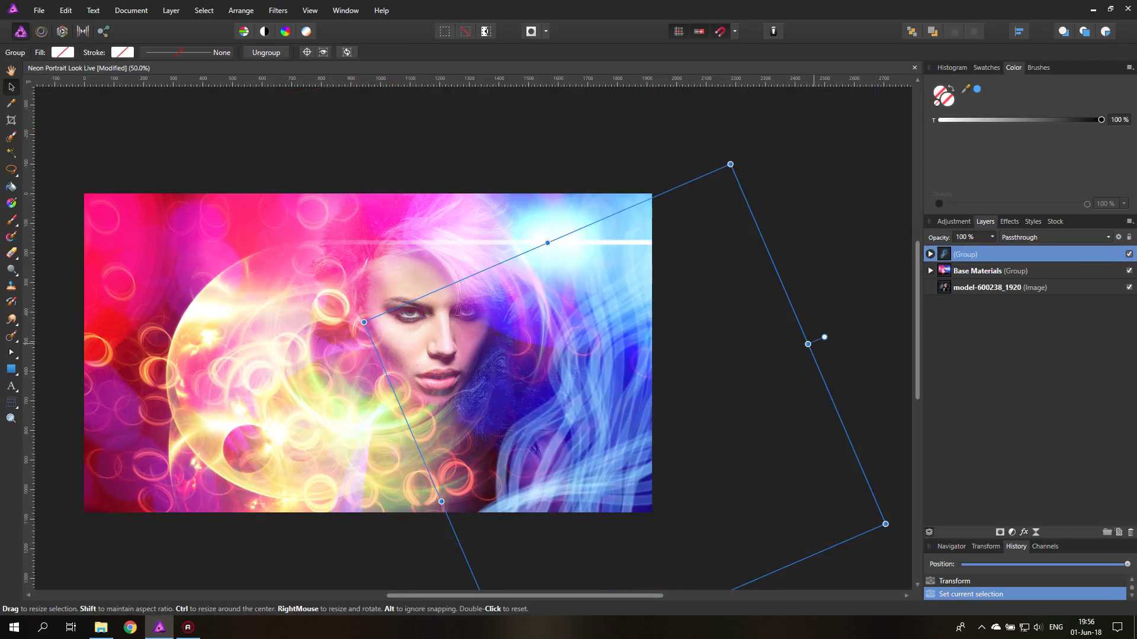
{"action": "left_click_drag", "start_coordinate": [822, 337], "coordinate": [811, 312]}
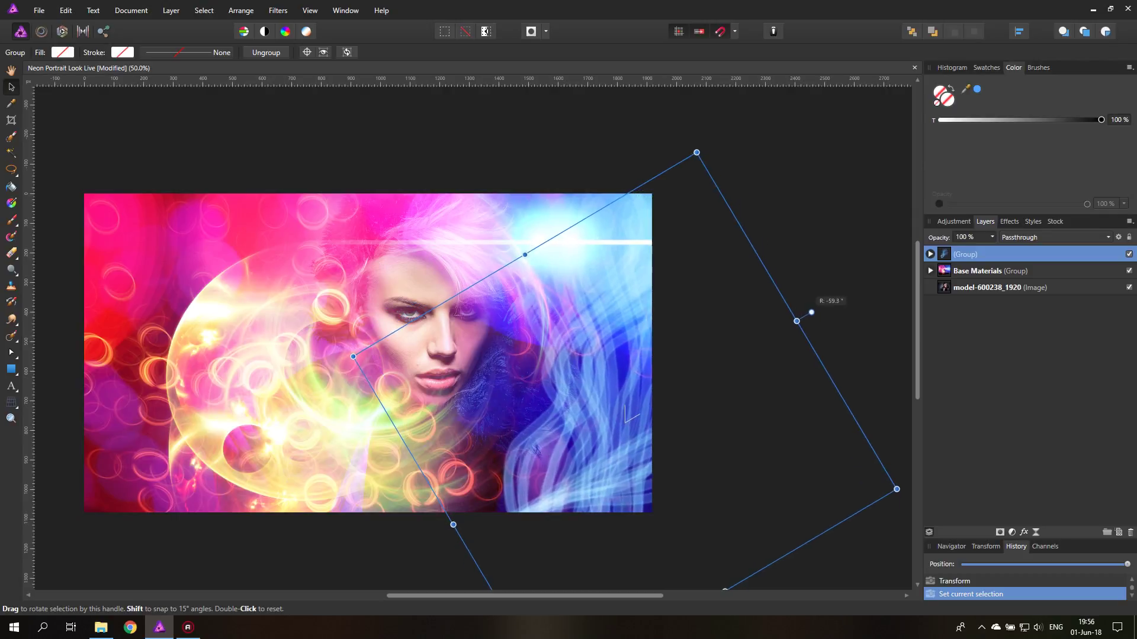
{"action": "left_click_drag", "start_coordinate": [620, 367], "coordinate": [618, 263]}
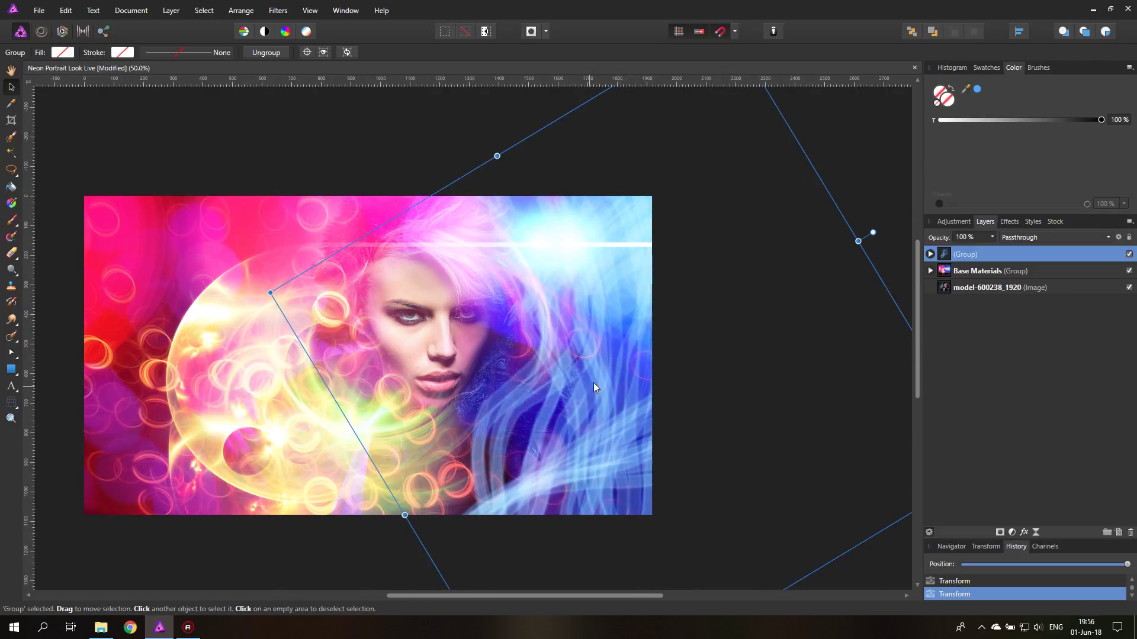
{"action": "left_click_drag", "start_coordinate": [594, 384], "coordinate": [617, 360]}
{"action": "left_click", "coordinate": [297, 171]}
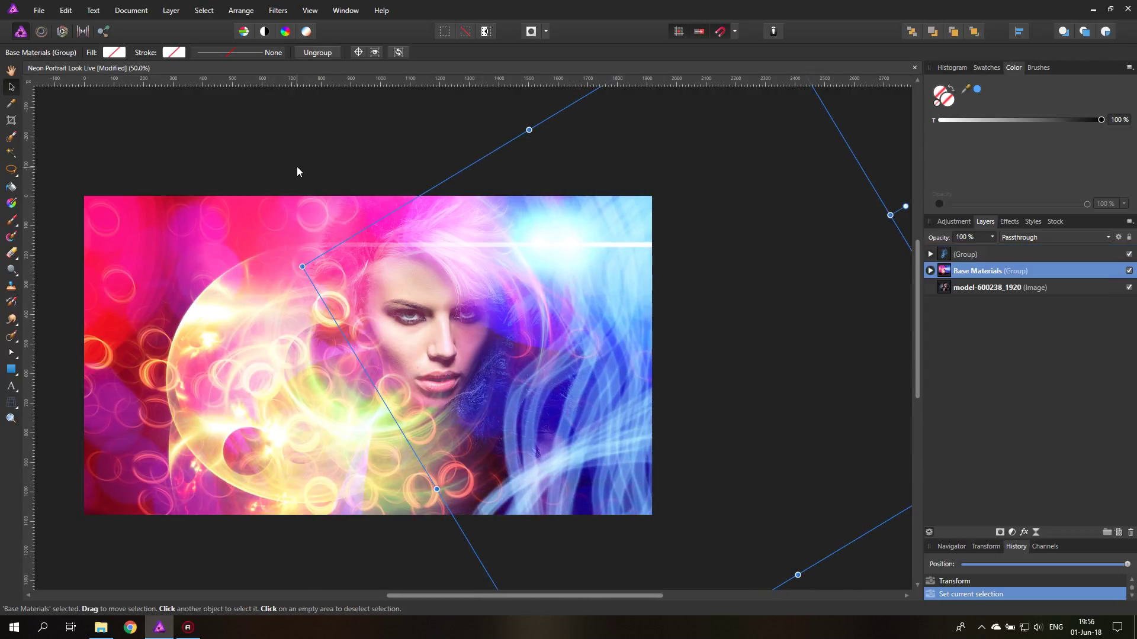
{"action": "key", "text": "ctrl+0"}
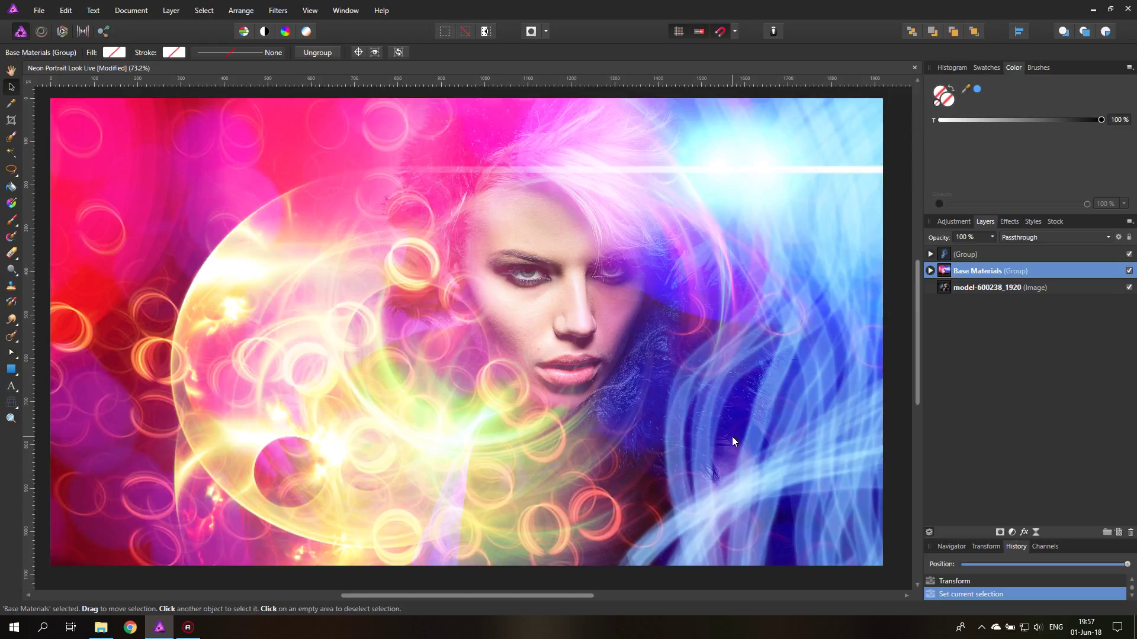
Step: Lower the bokeh-3249885_1920 layer's opacity to about 63%
{"action": "left_click", "coordinate": [930, 271]}
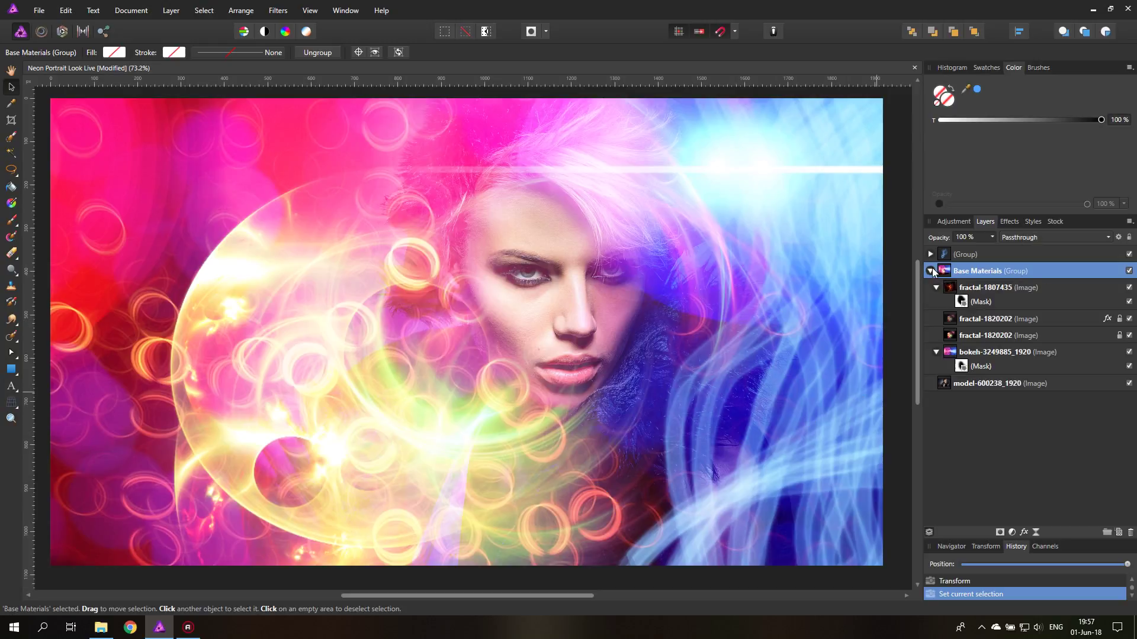
{"action": "left_click", "coordinate": [954, 353]}
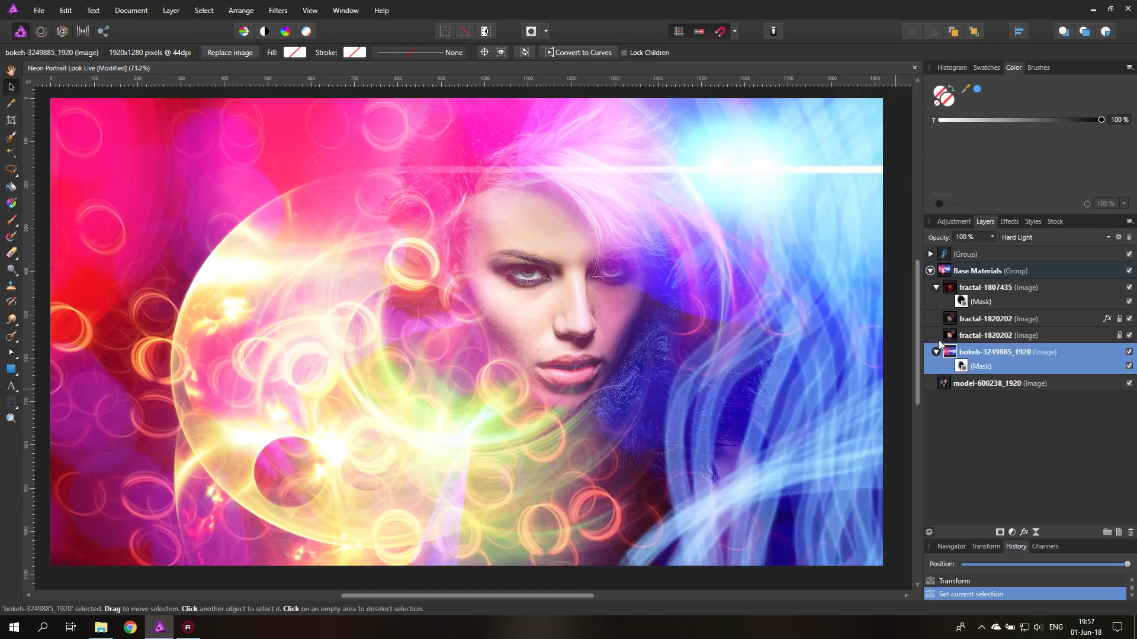
{"action": "left_click", "coordinate": [991, 237]}
{"action": "left_click_drag", "start_coordinate": [995, 251], "coordinate": [964, 251]}
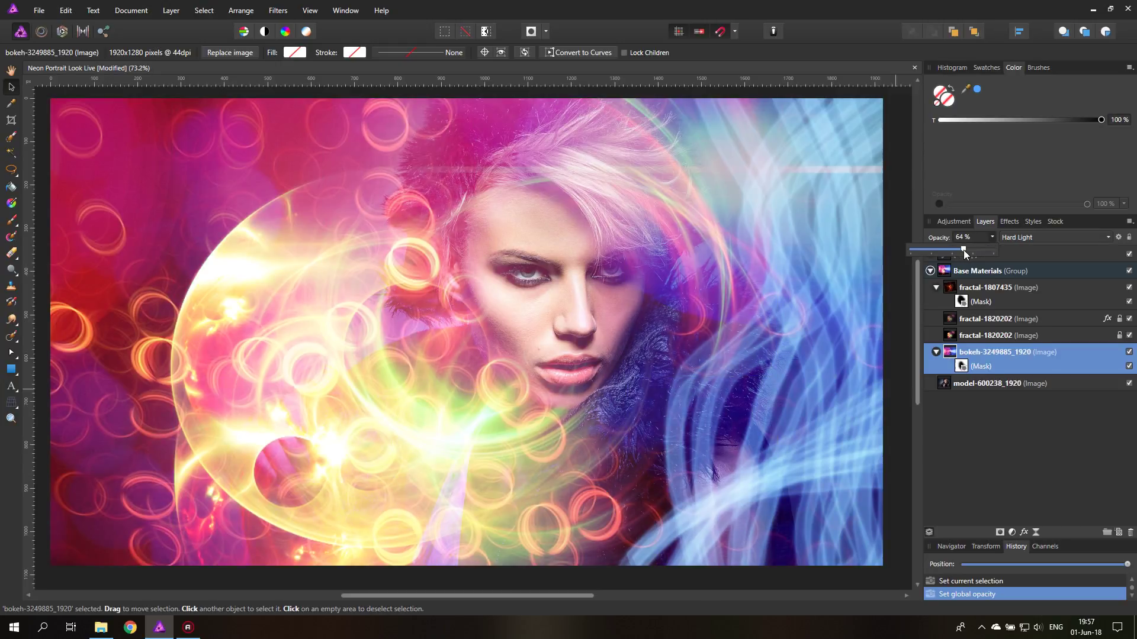
{"action": "left_click", "coordinate": [954, 320]}
Step: Lower the lower fractal-1820202 layer's opacity to about 67%
{"action": "left_click", "coordinate": [949, 319]}
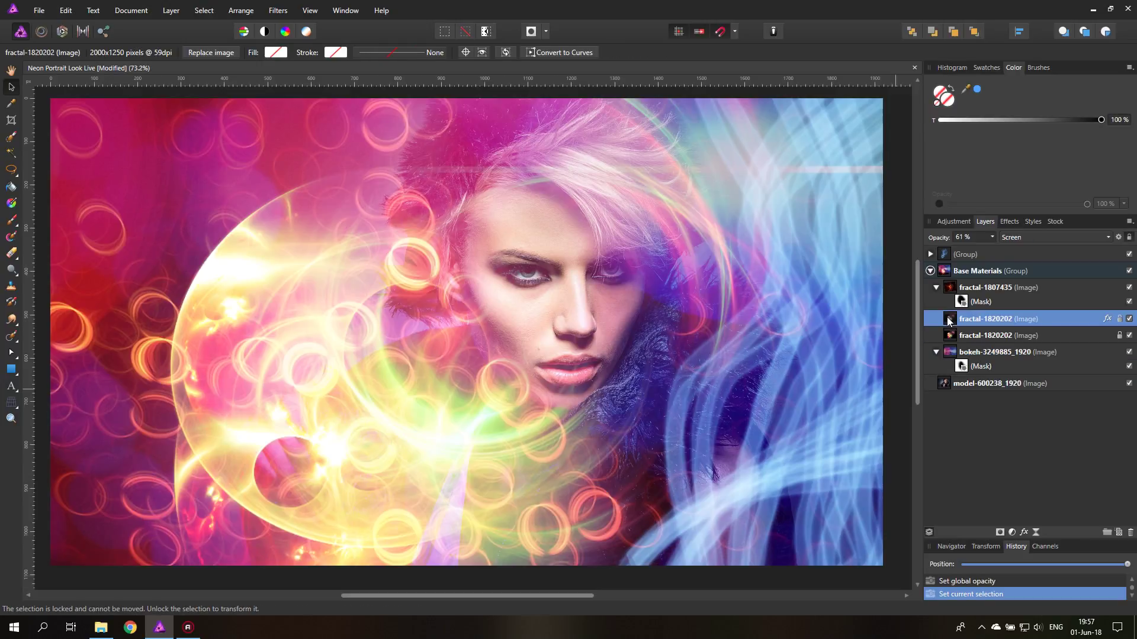
{"action": "left_click", "coordinate": [1129, 319]}
{"action": "left_click", "coordinate": [1128, 319]}
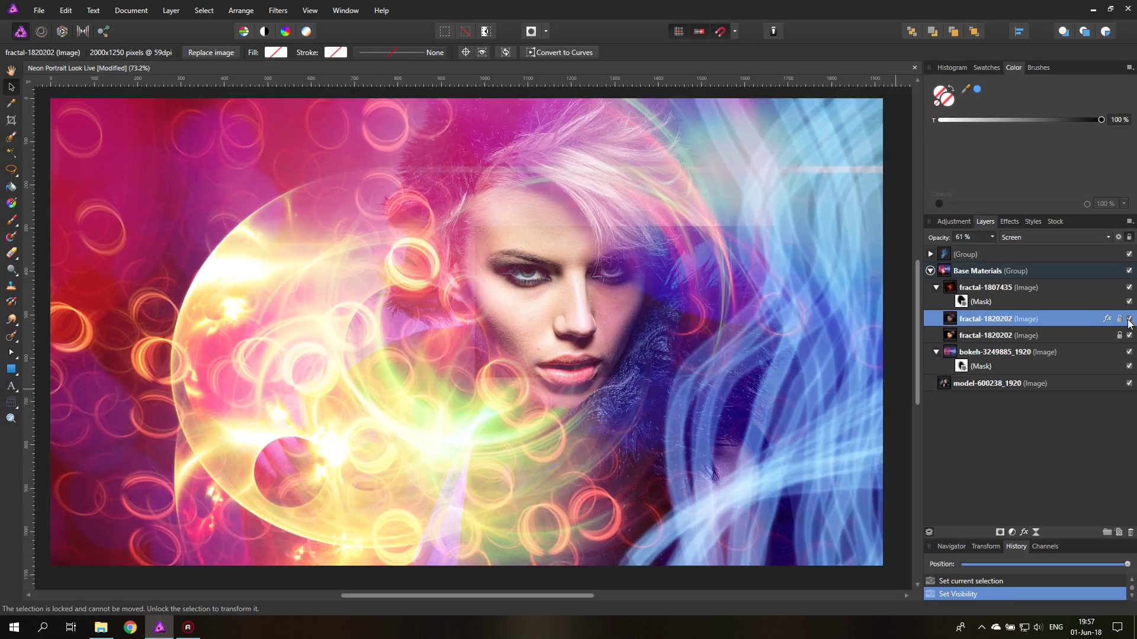
{"action": "left_click", "coordinate": [957, 336]}
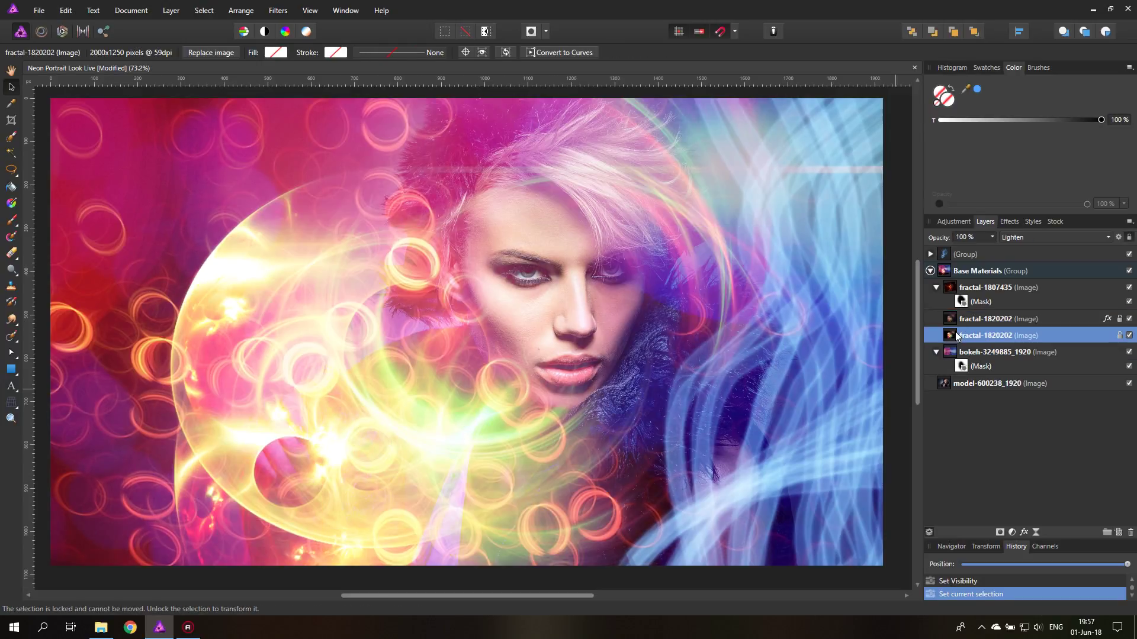
{"action": "left_click", "coordinate": [992, 237]}
{"action": "left_click_drag", "start_coordinate": [994, 249], "coordinate": [966, 247]}
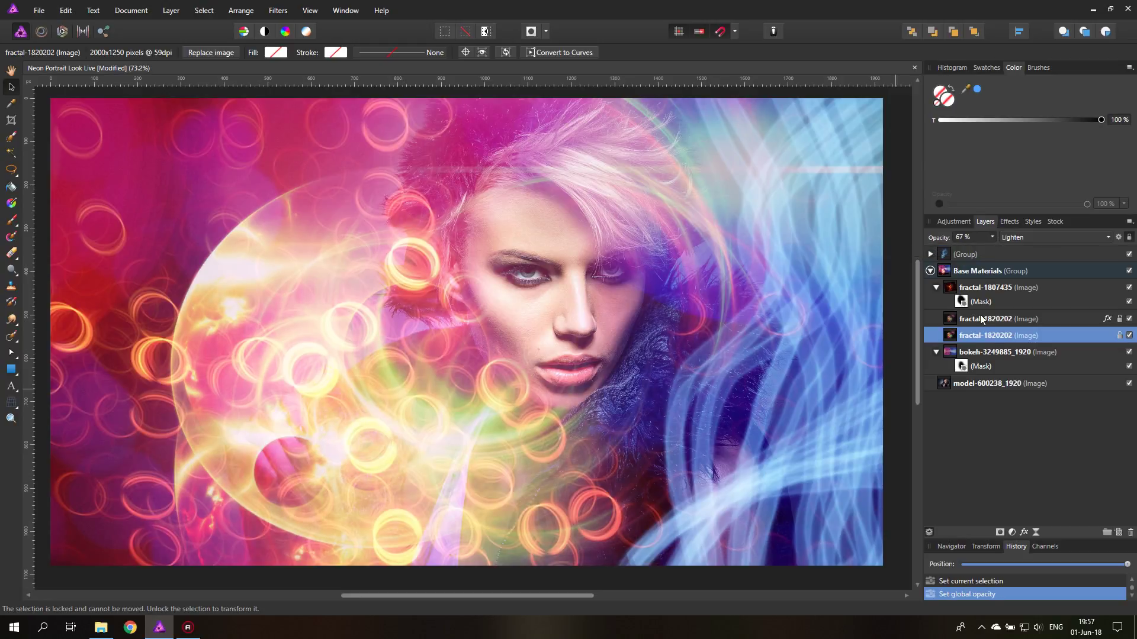
Step: Compare fractal-1807435 on and off and keep its opacity at 100%
{"action": "left_click", "coordinate": [951, 289]}
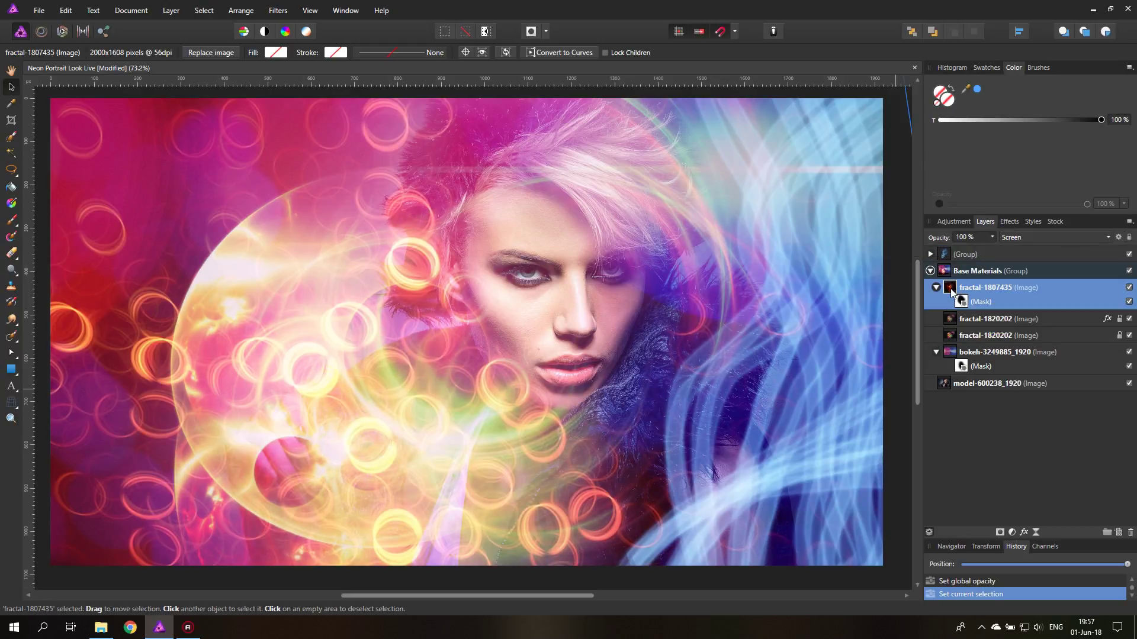
{"action": "left_click", "coordinate": [1128, 288]}
{"action": "left_click", "coordinate": [1128, 288]}
{"action": "left_click", "coordinate": [992, 237]}
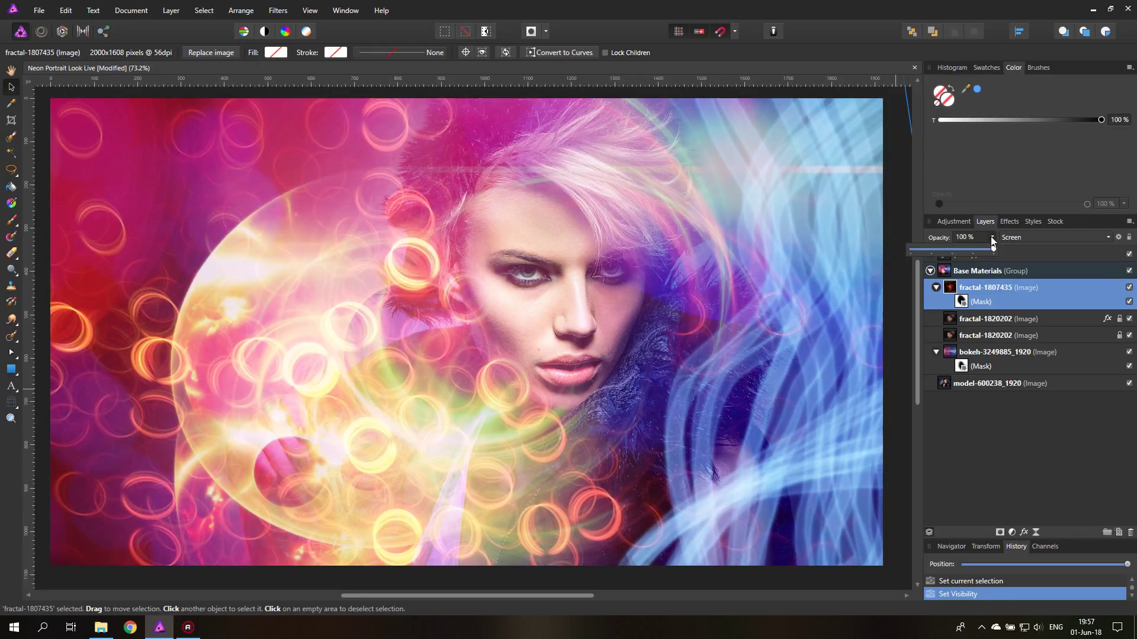
{"action": "mouse_move", "coordinate": [995, 250]}
{"action": "left_mouse_down"}
{"action": "mouse_move", "coordinate": [974, 251]}
{"action": "mouse_move", "coordinate": [1000, 254]}
{"action": "left_mouse_up"}
{"action": "left_click", "coordinate": [993, 237]}
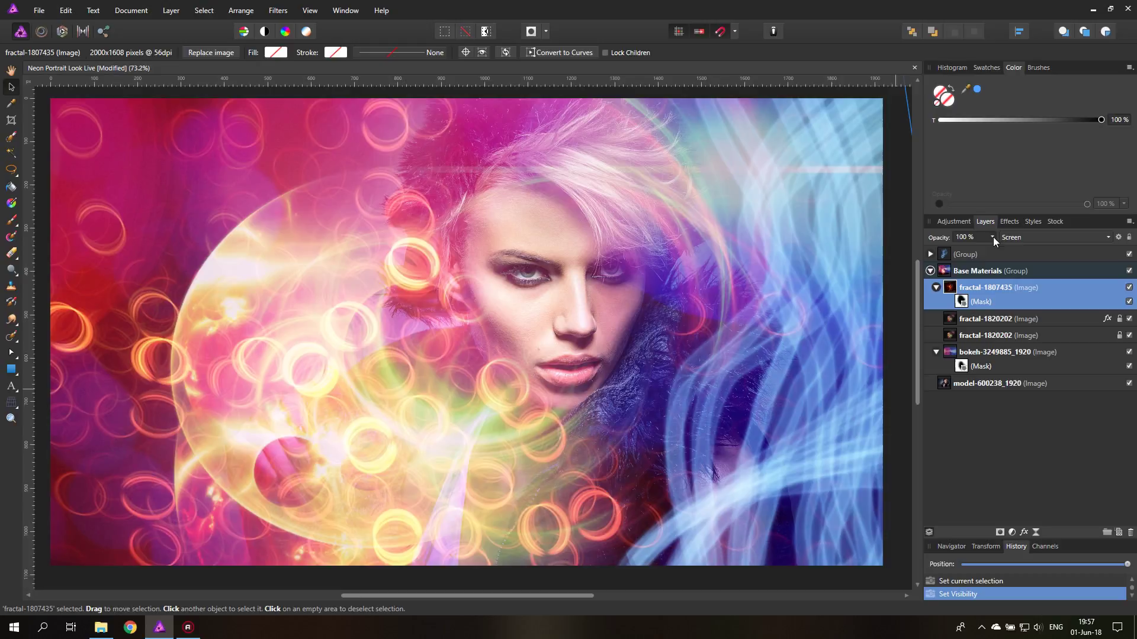
{"action": "left_click", "coordinate": [895, 389]}
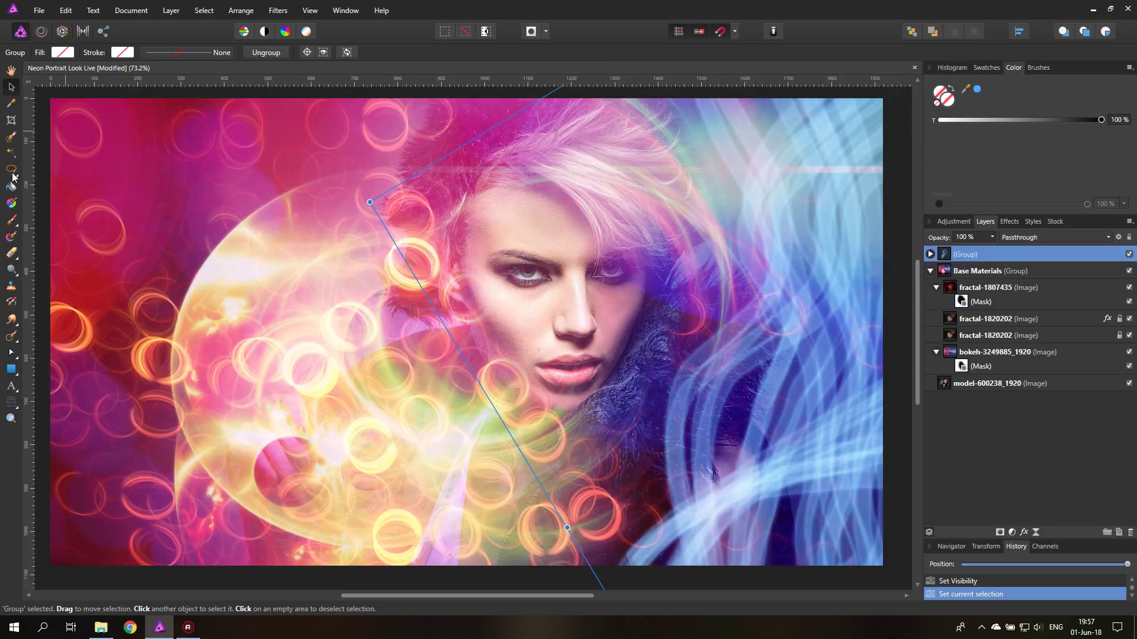
{"action": "left_click", "coordinate": [37, 114]}
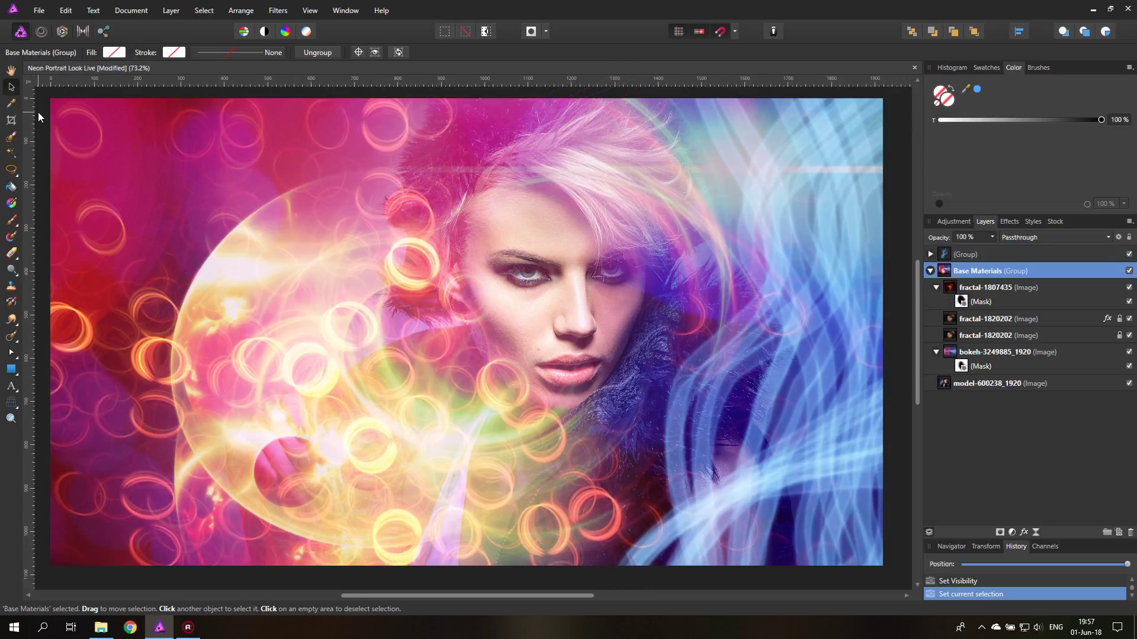